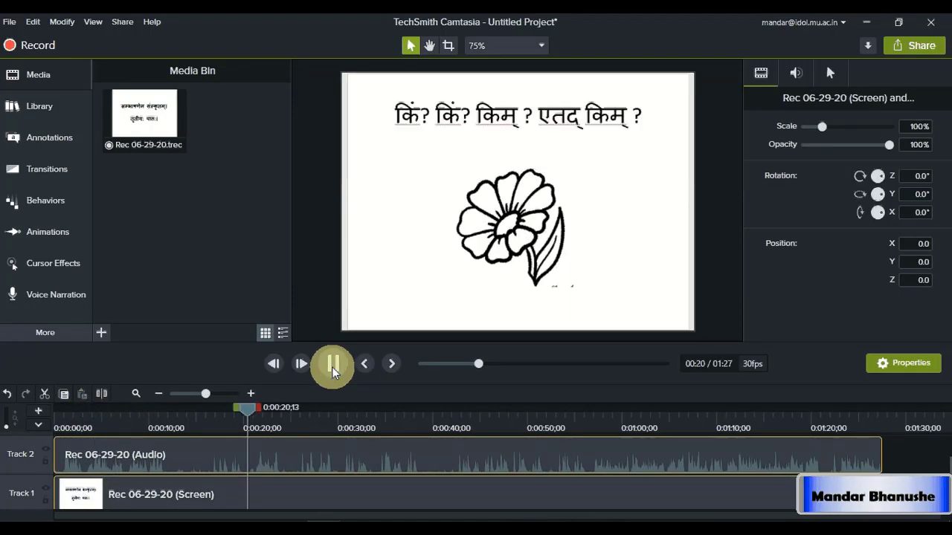
- Pause the playback, move the playhead back to about 0:00:07;29 and enlarge the timeline area
click(332, 366)
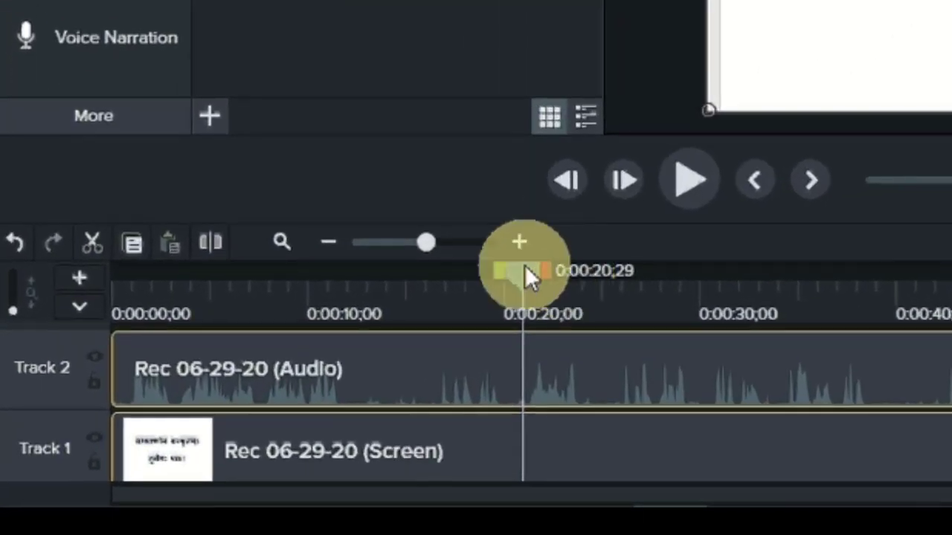
drag(478, 301, 455, 281)
drag(388, 291, 267, 301)
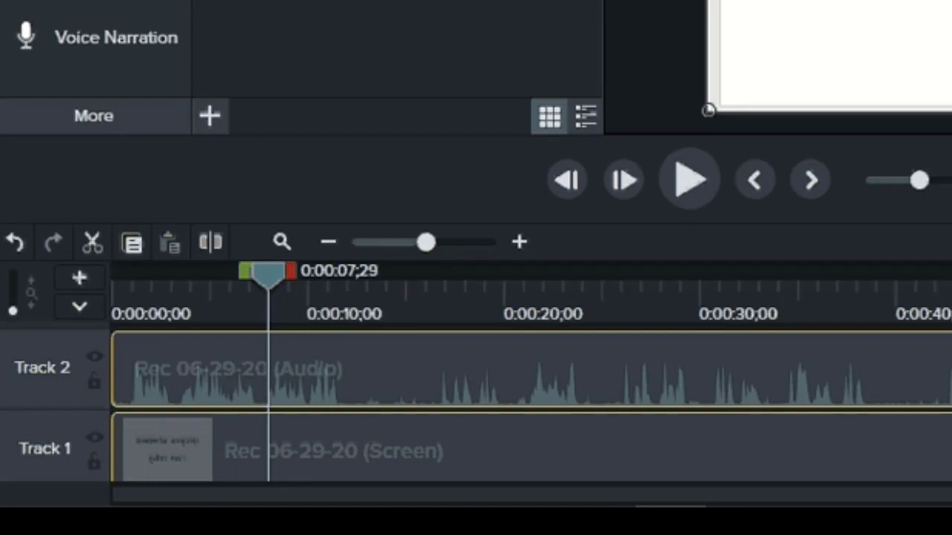
drag(950, 223, 950, 96)
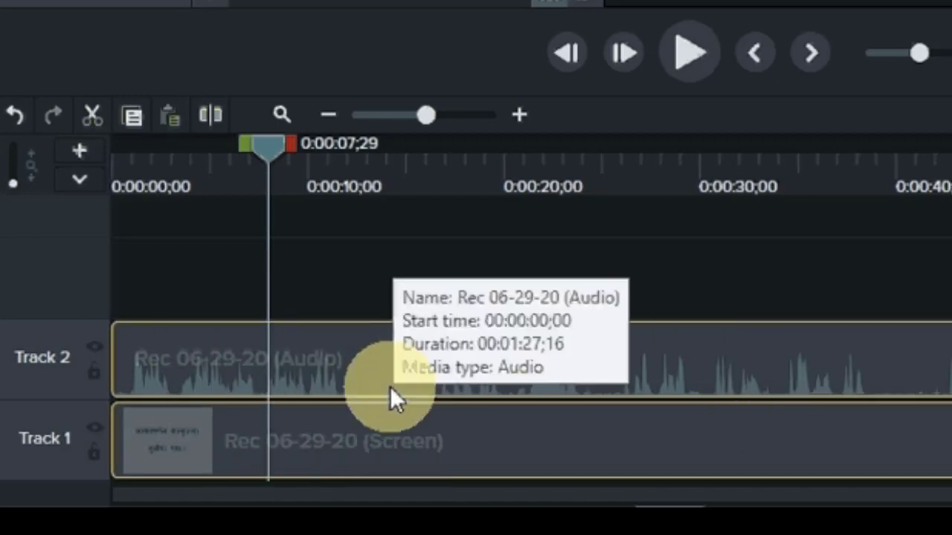
- Play the recording's opening and cut the section from 0:00:00;01 to 0:00:07;15 out of both tracks
drag(270, 146, 79, 149)
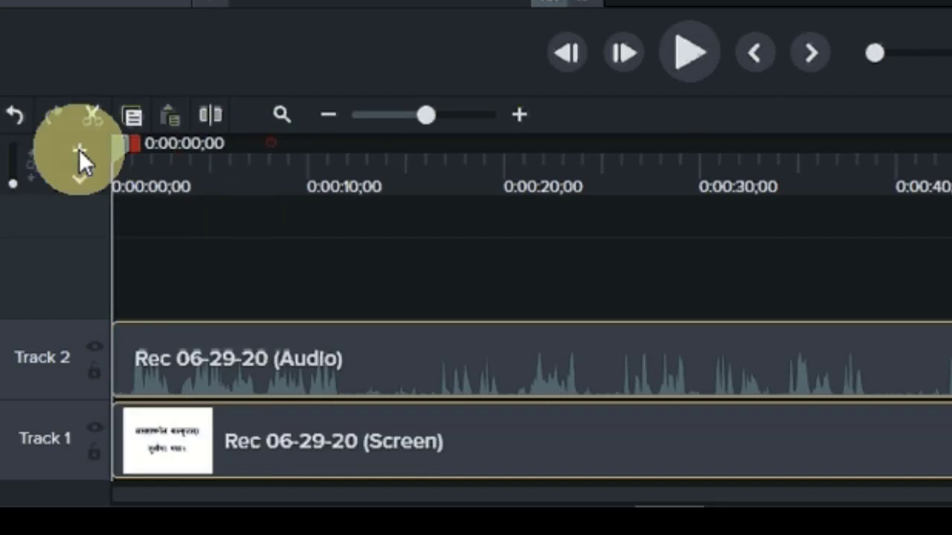
click(685, 61)
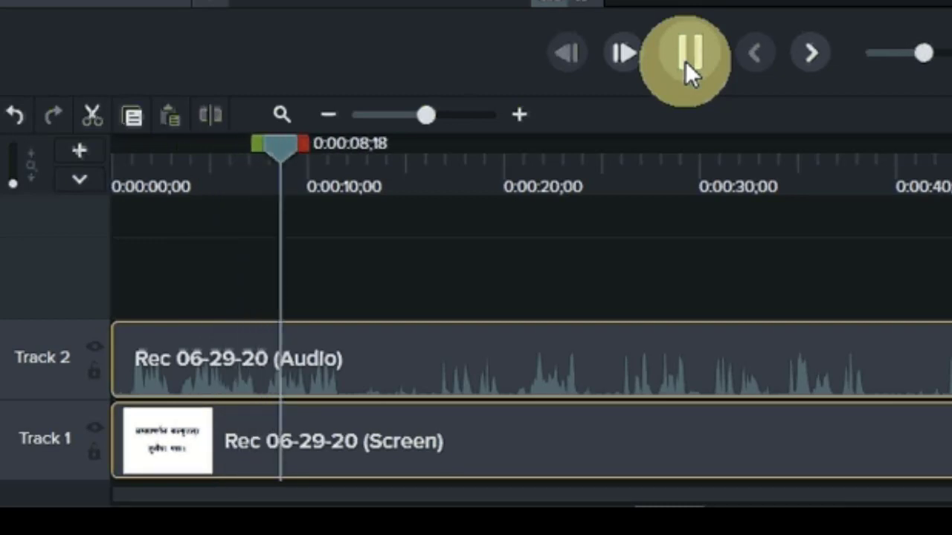
click(677, 70)
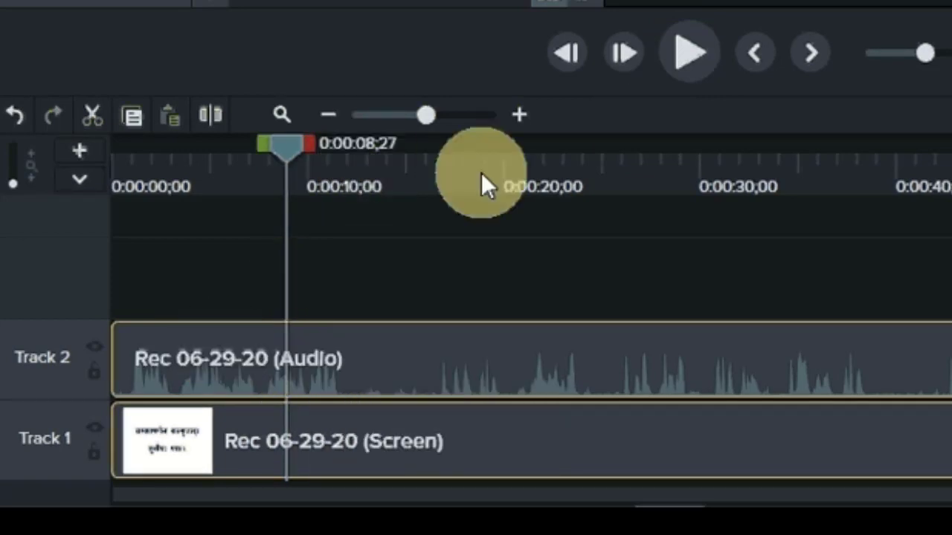
click(521, 113)
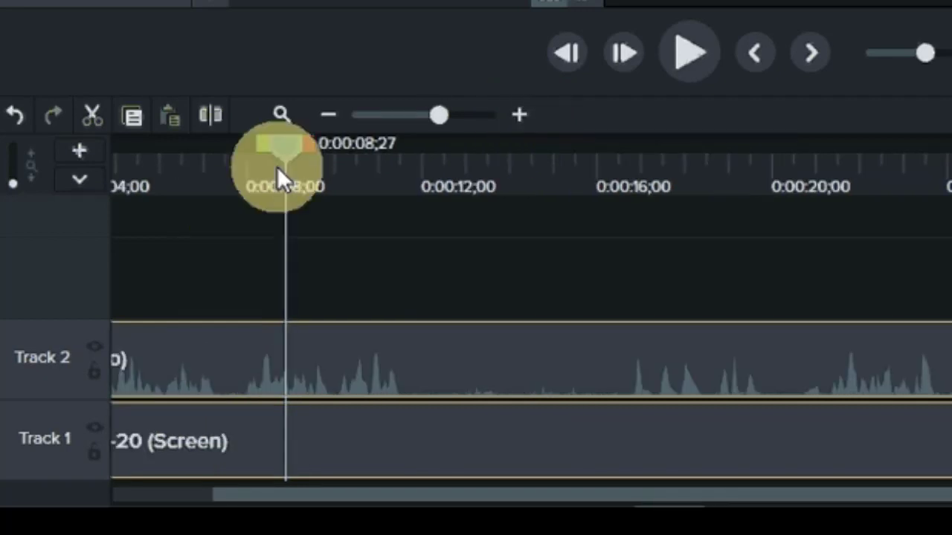
drag(290, 149, 340, 174)
click(685, 62)
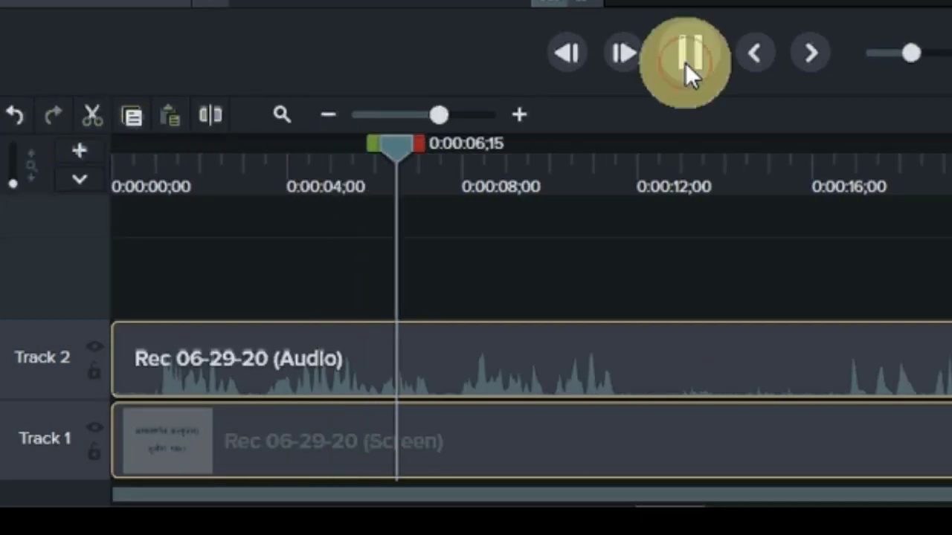
click(685, 63)
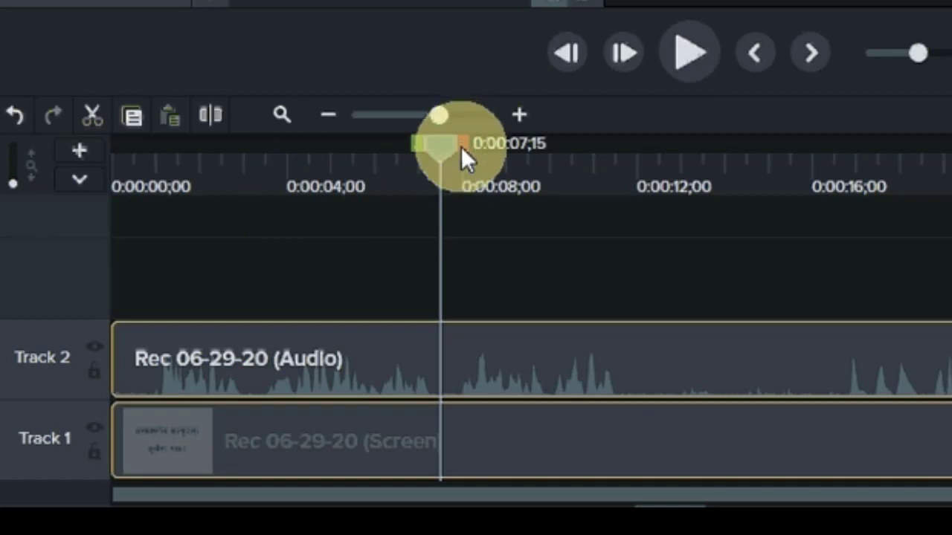
mouse_move(465, 143)
mouse_down()
mouse_move(533, 154)
mouse_move(473, 156)
mouse_up()
drag(414, 146, 419, 178)
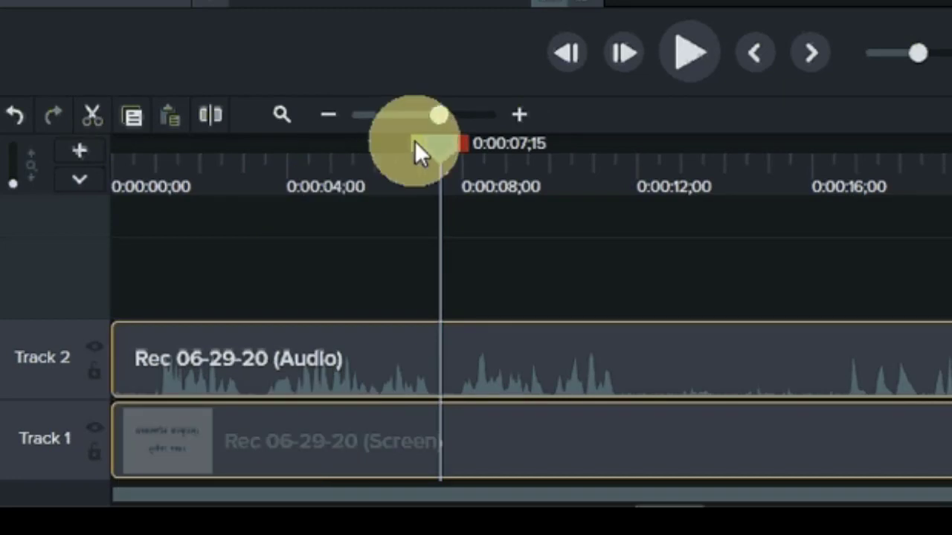
drag(414, 142, 89, 175)
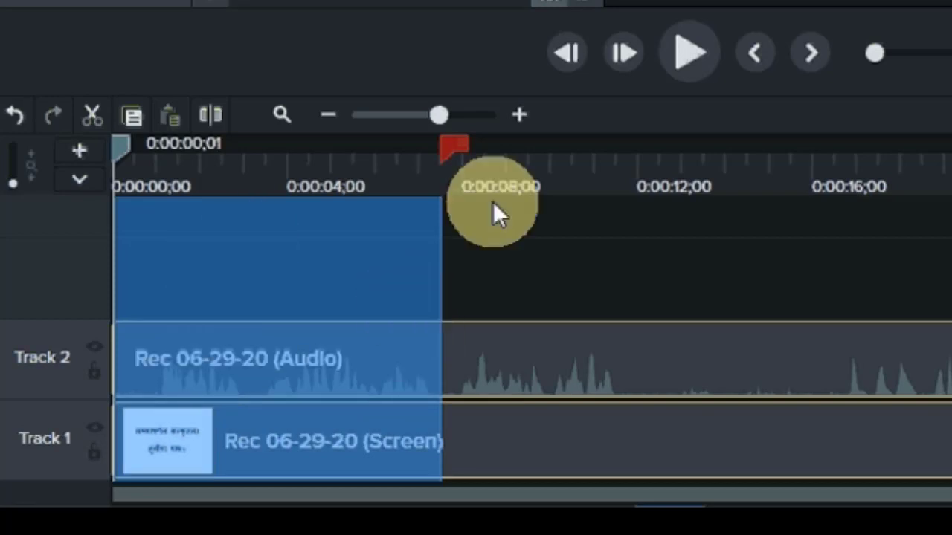
click(95, 115)
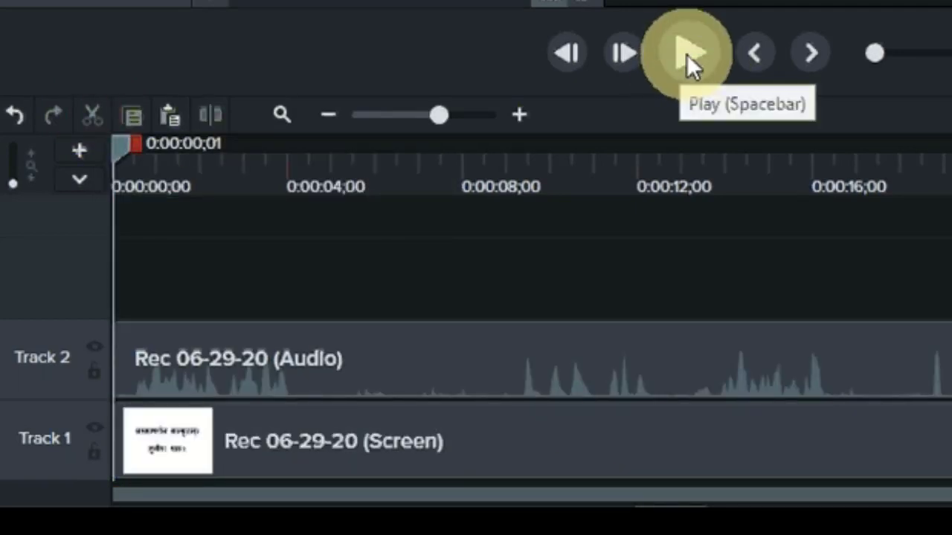
- Play the shortened recording and cut the silent gap from 0:00:04;10 to 0:00:09;07 out of both tracks
click(687, 53)
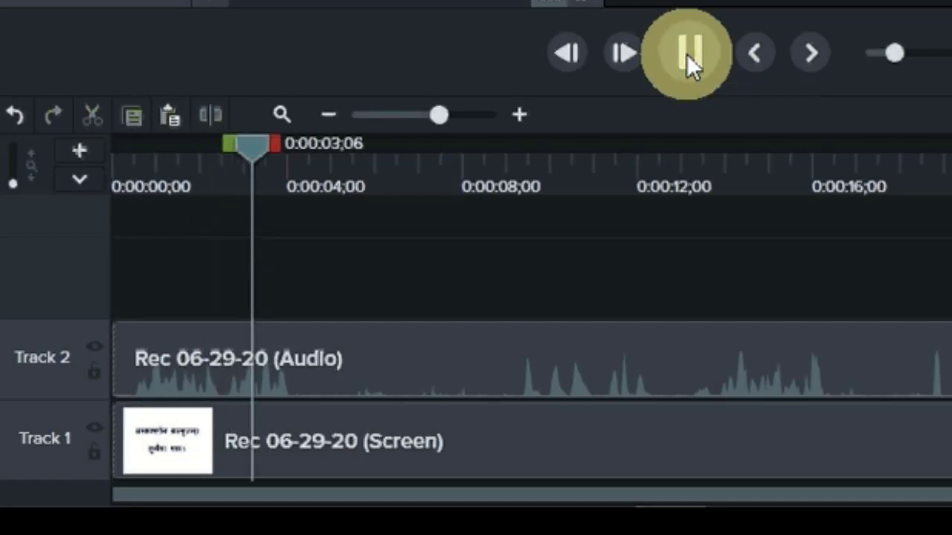
click(688, 54)
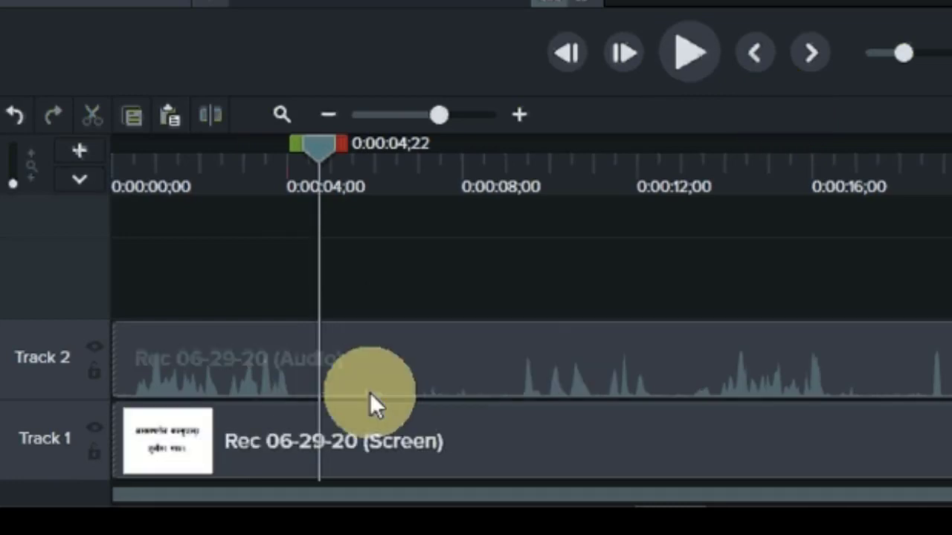
click(520, 117)
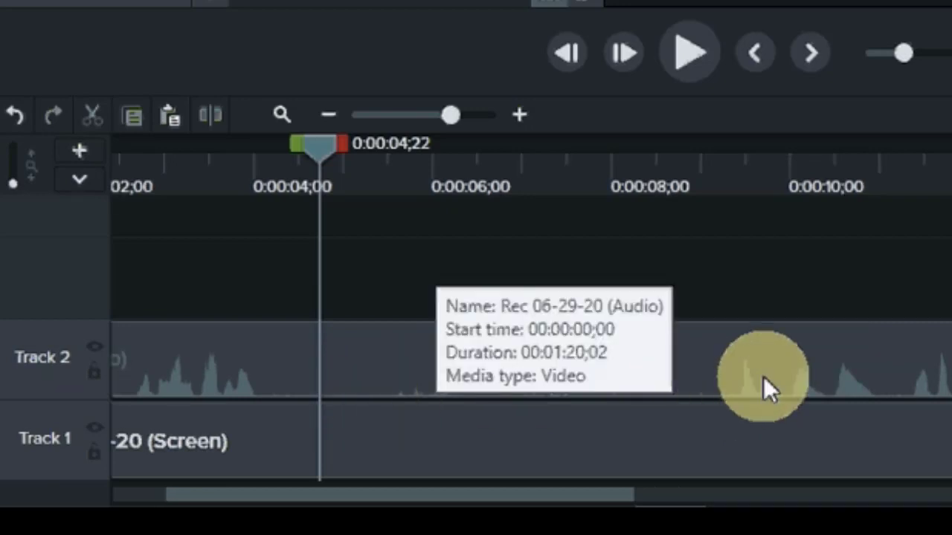
drag(320, 146, 282, 155)
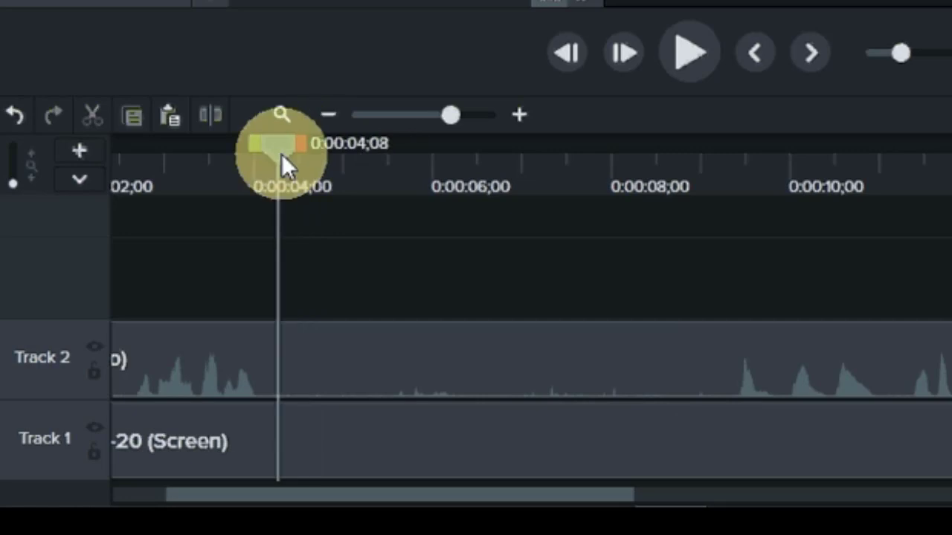
click(697, 53)
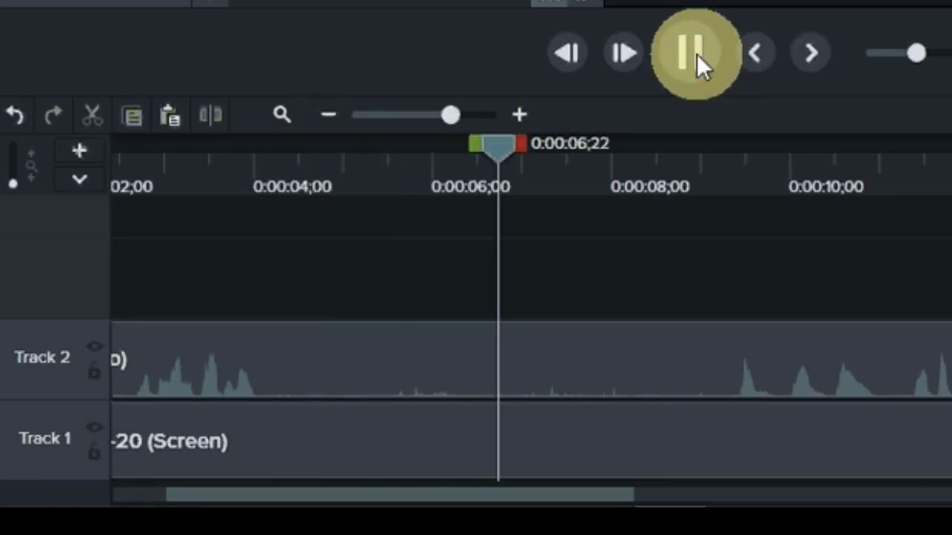
click(697, 53)
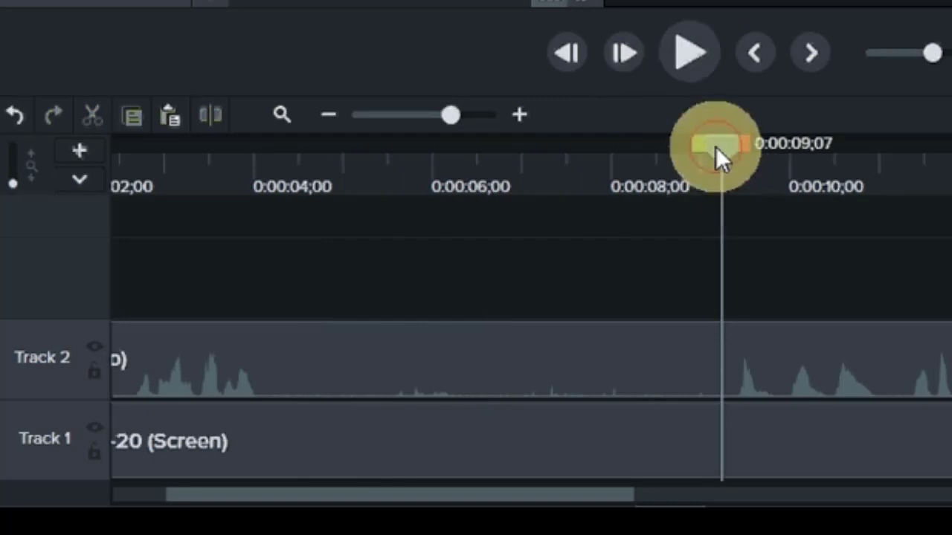
drag(715, 147, 280, 182)
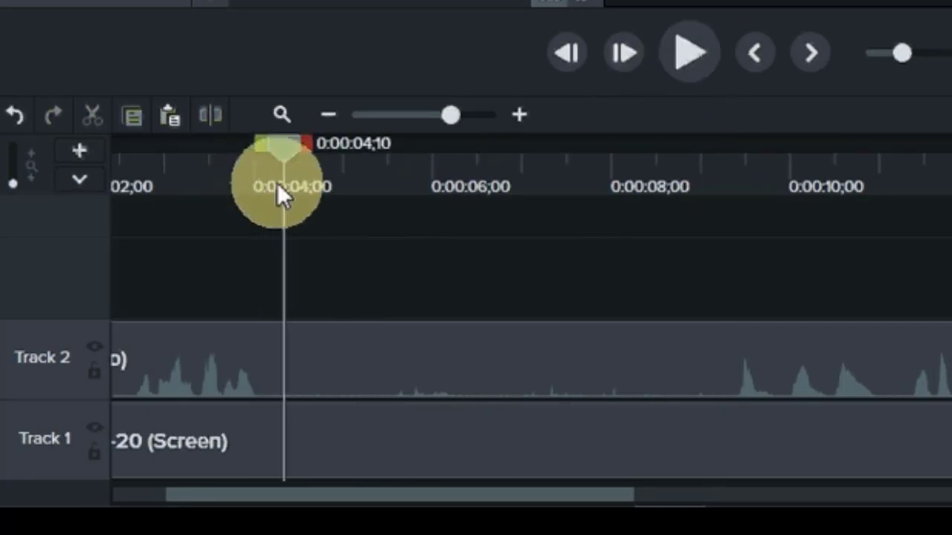
drag(306, 144, 722, 229)
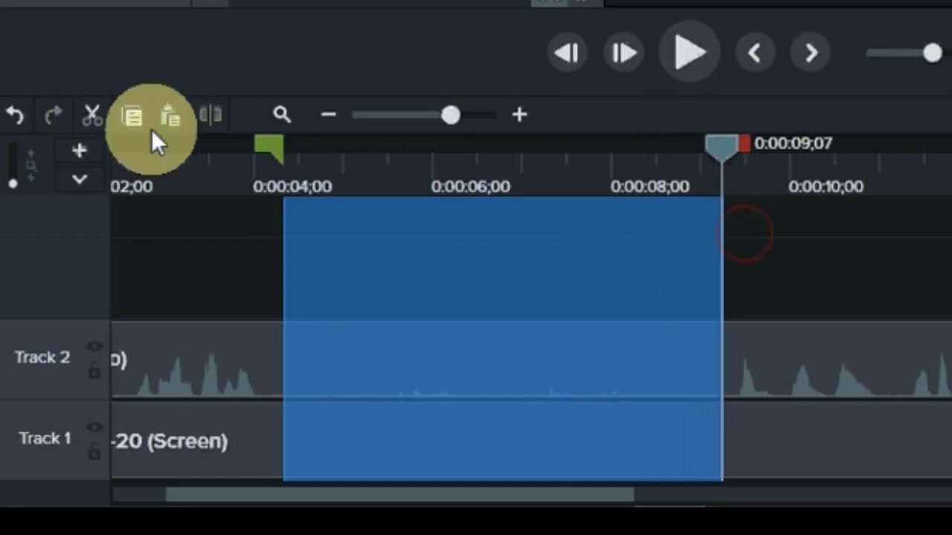
click(96, 122)
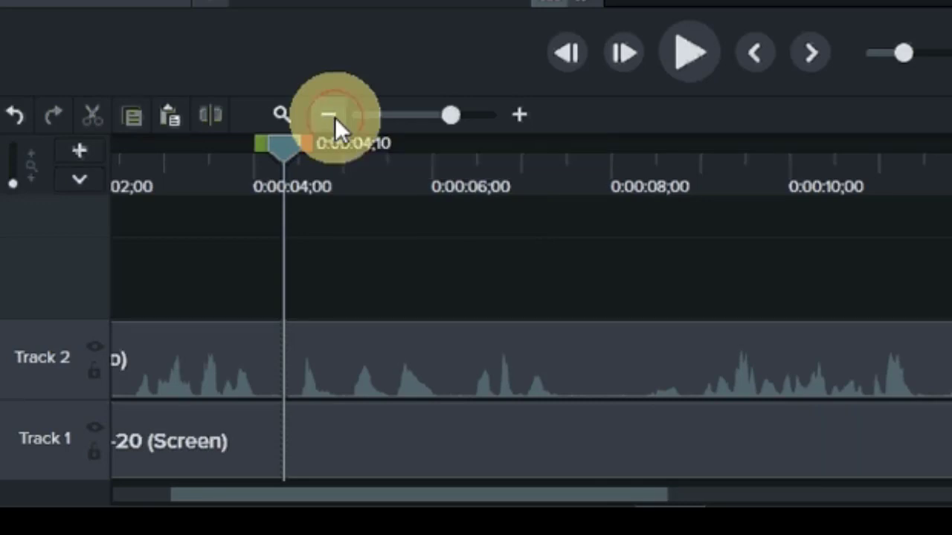
click(328, 115)
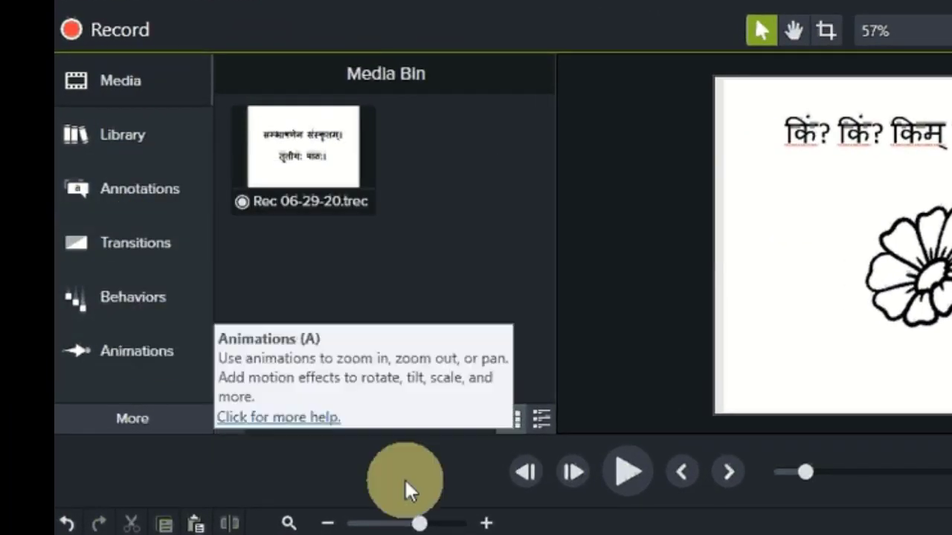
- Import the photo of the speaker holding a microphone from the Pictures folder into the project's media
drag(292, 534, 219, 534)
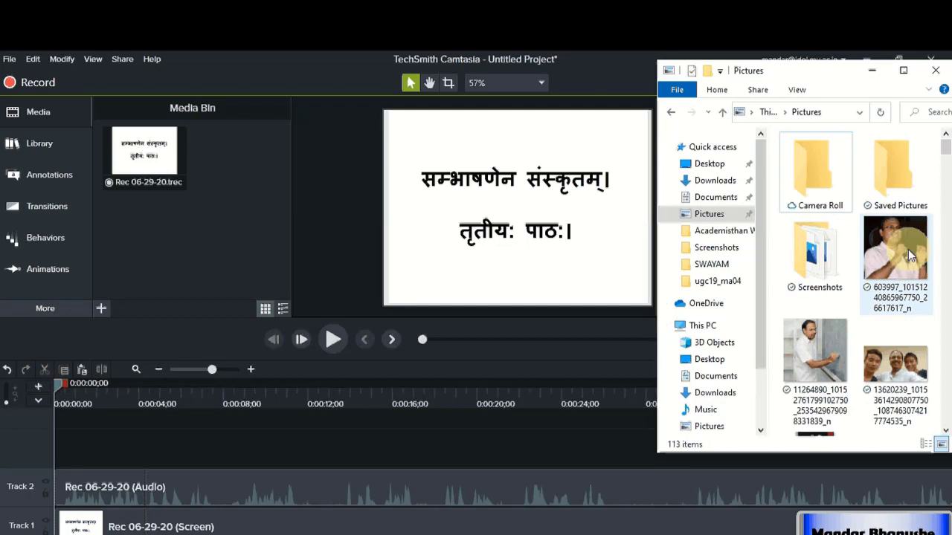
drag(911, 255, 264, 209)
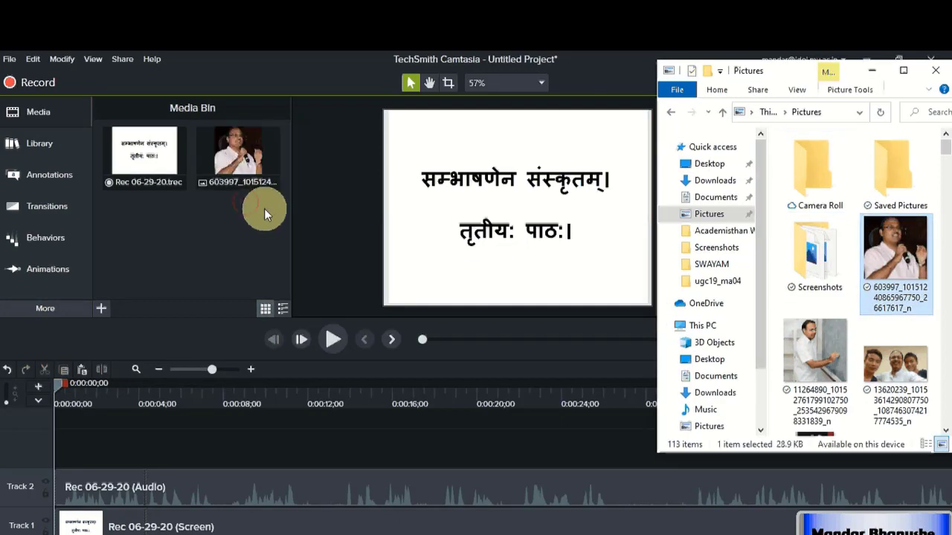
click(876, 74)
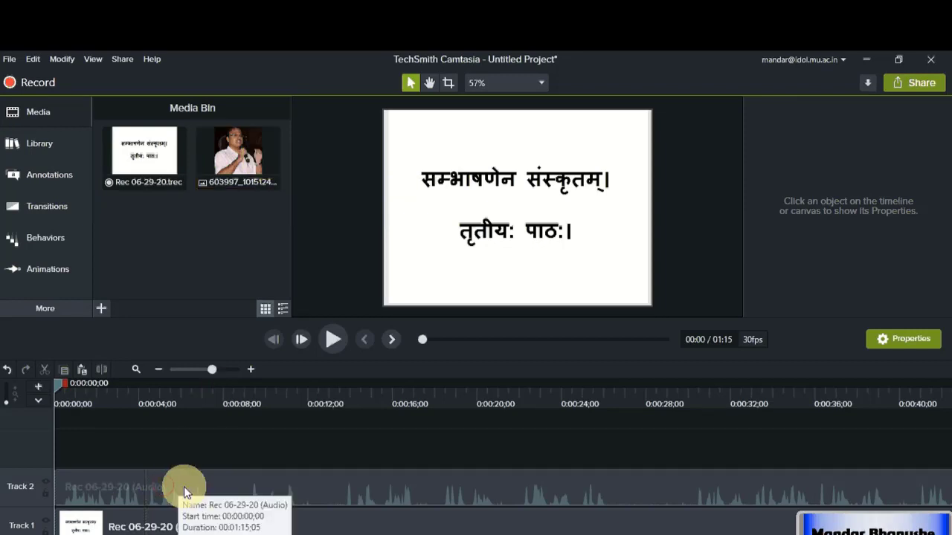
- Shift the audio and screen clips about 1.5 seconds later, place the photo at the start of Track 3, and preview it
drag(186, 523, 216, 523)
drag(233, 170, 83, 453)
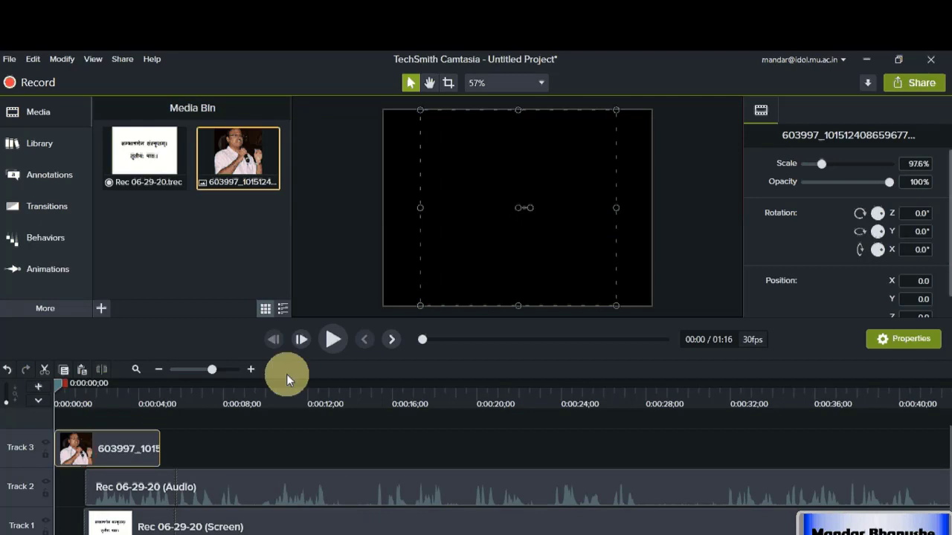
click(334, 340)
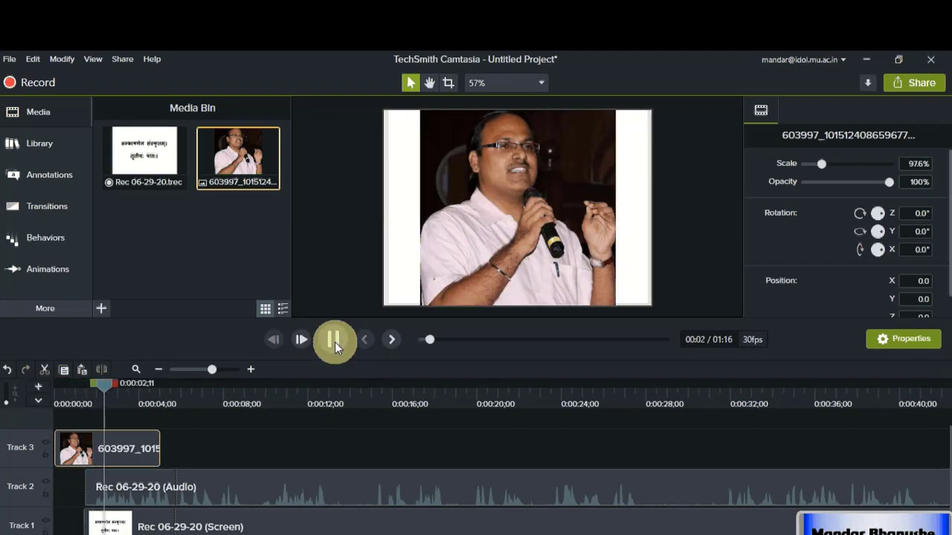
click(334, 340)
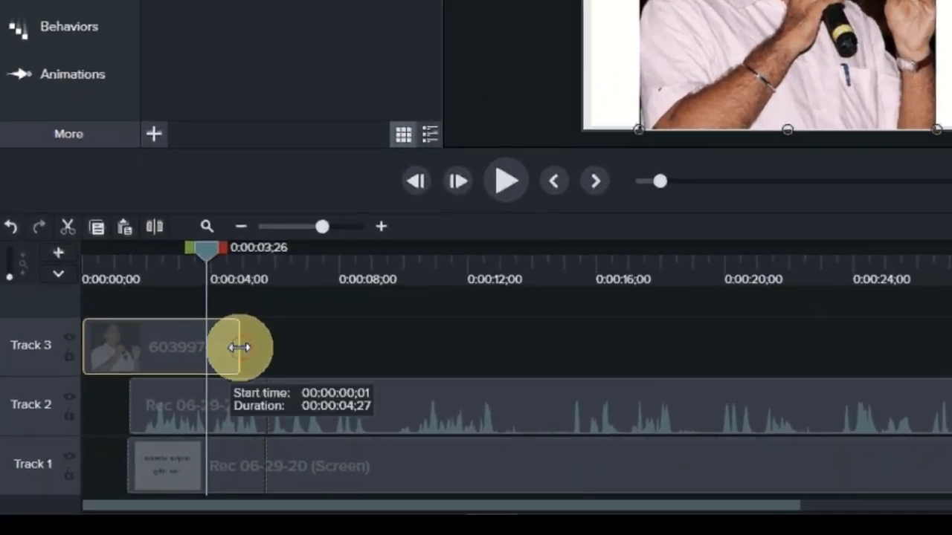
- Shorten the photo clip to 00:00:01;13, move it onto Track 2 directly before the audio clip, and preview it from the start
drag(238, 348, 135, 345)
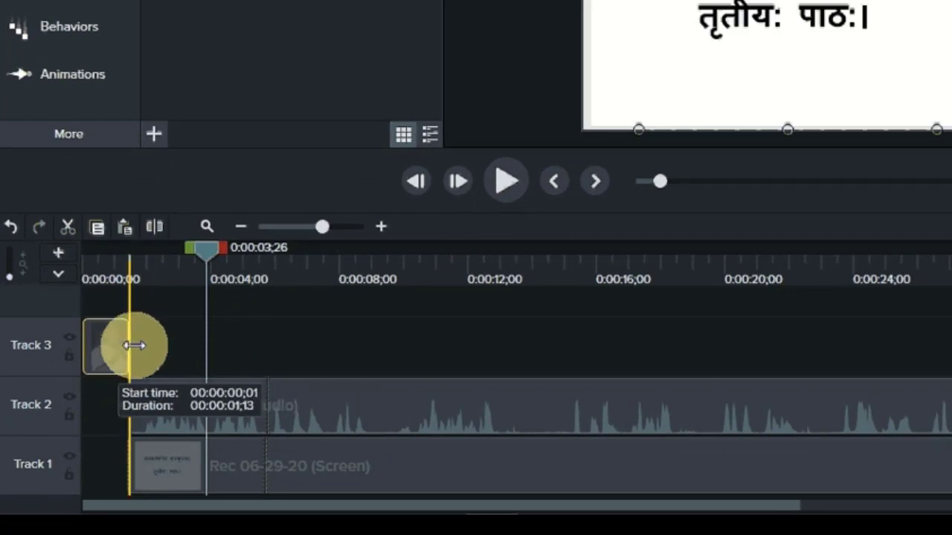
drag(105, 346, 106, 406)
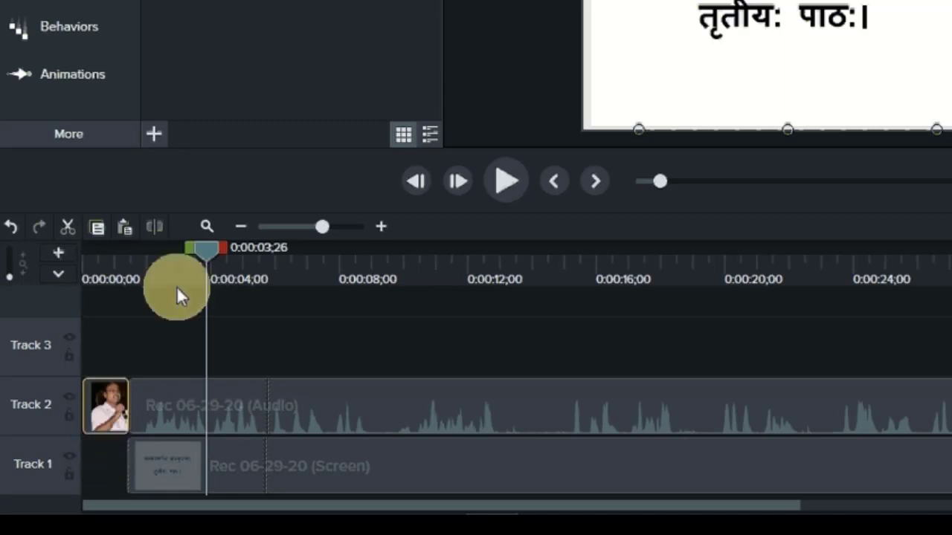
drag(201, 251, 46, 265)
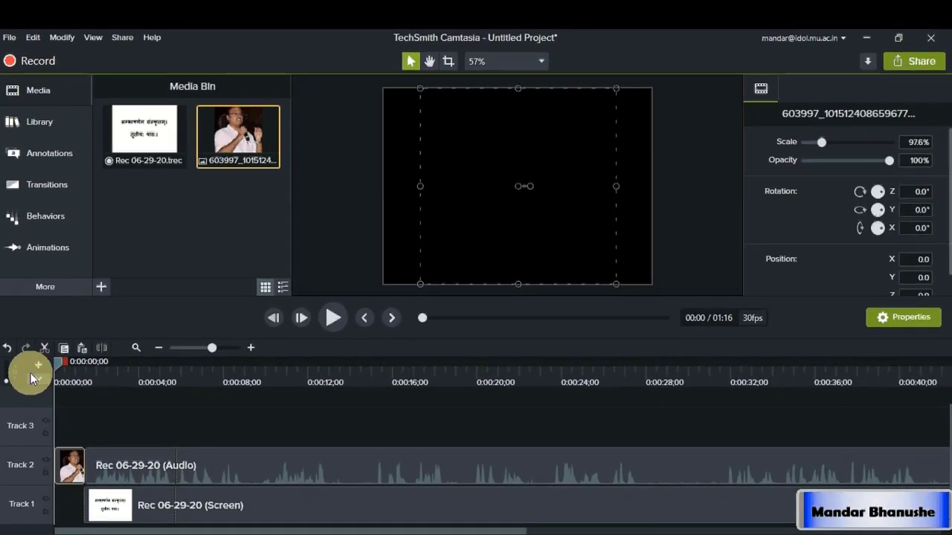
click(329, 318)
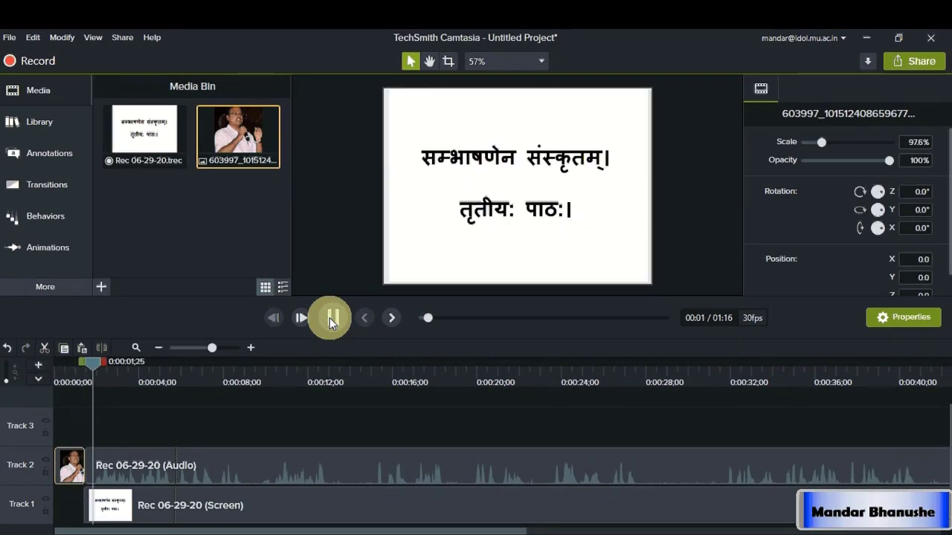
click(329, 317)
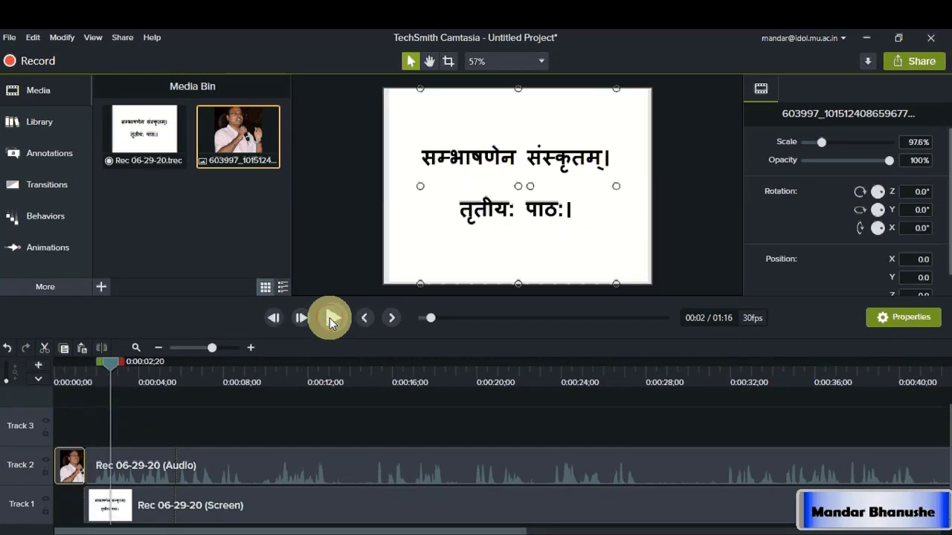
- Add a Flip transition between the photo and the screen clip on Track 1 and shorten its duration
click(55, 372)
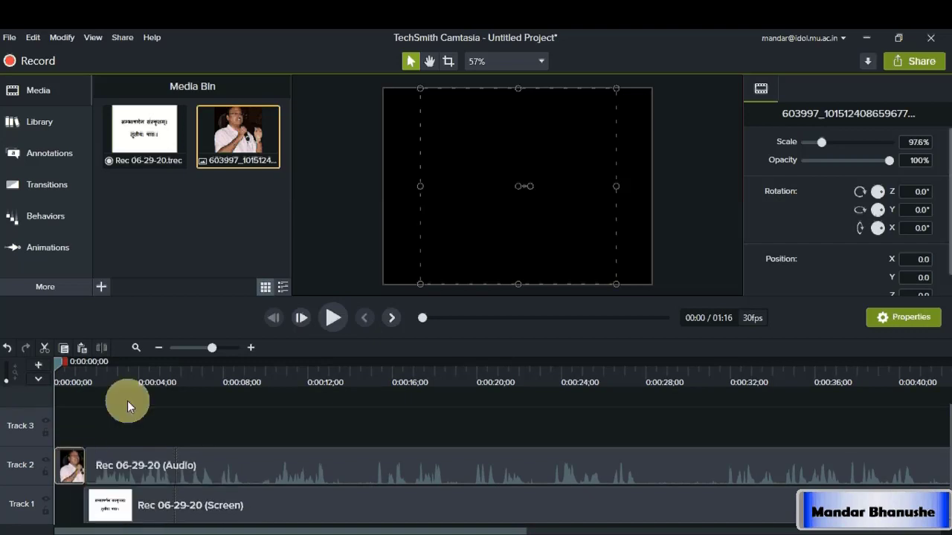
click(32, 185)
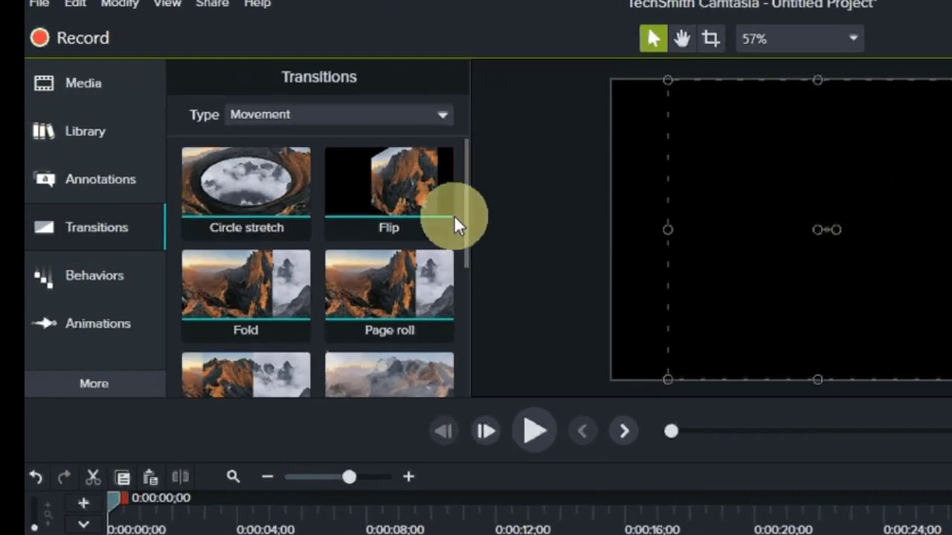
drag(463, 236, 453, 206)
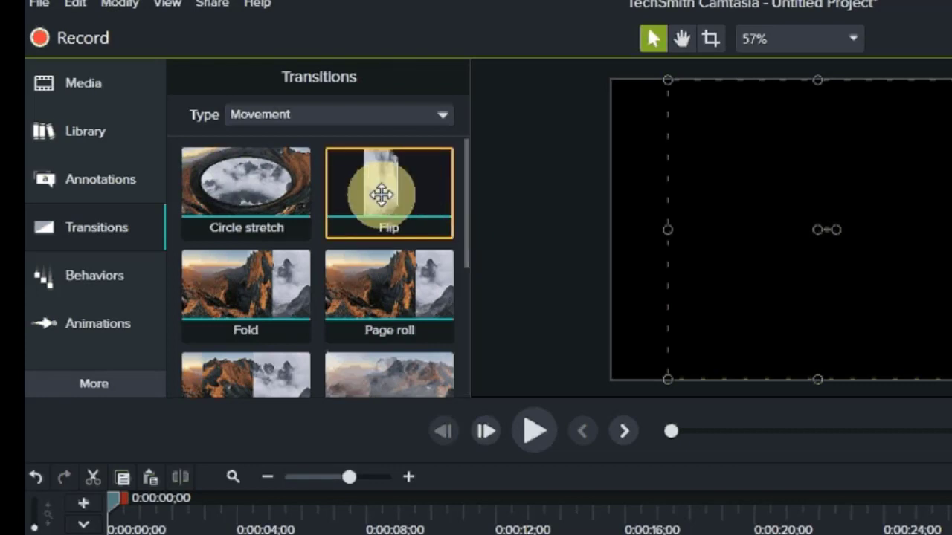
drag(380, 194, 297, 531)
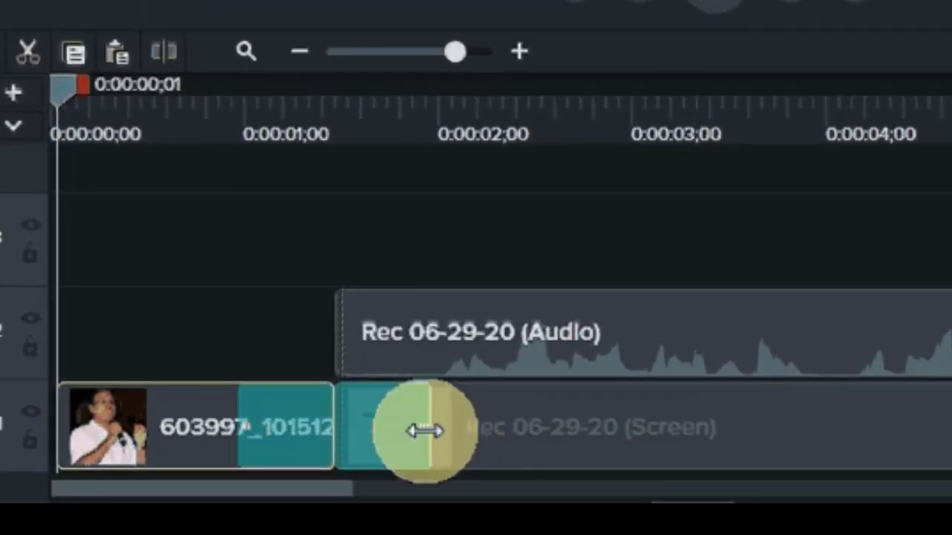
drag(425, 430, 360, 464)
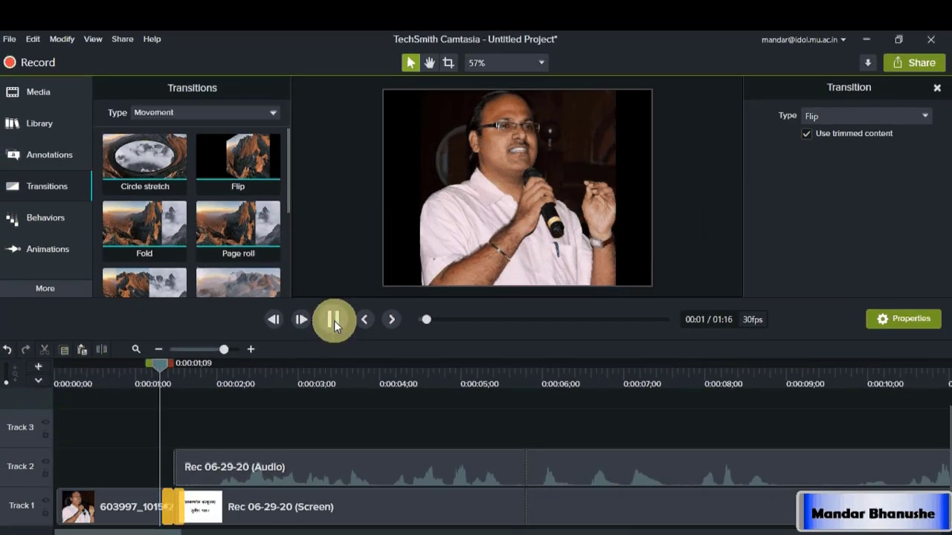
- Replay the opening from near the start to check the Flip transition, and look through the other Movement transitions
click(334, 321)
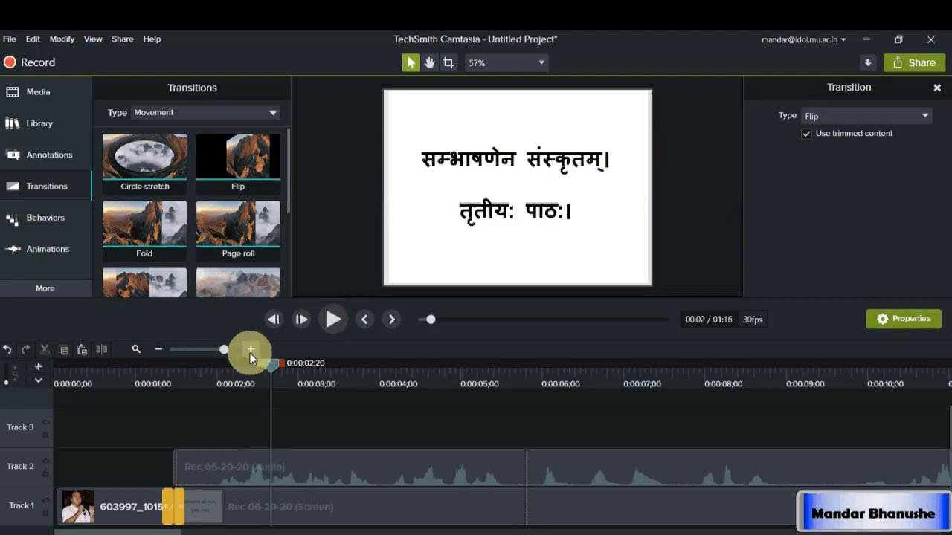
click(161, 350)
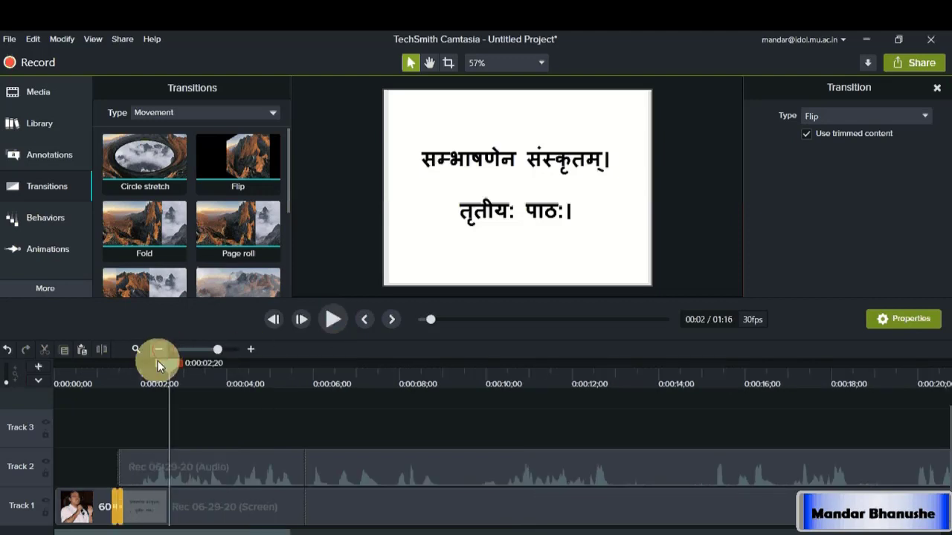
drag(172, 366, 63, 371)
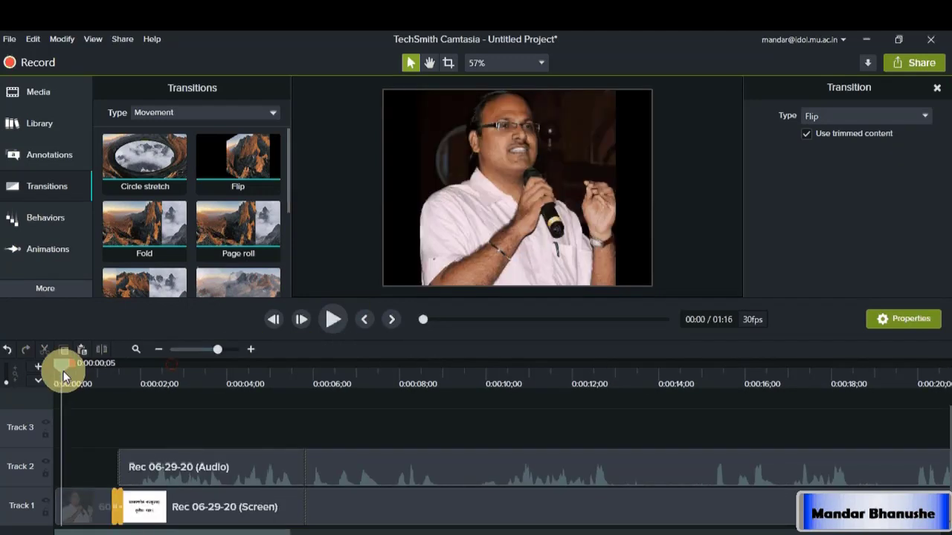
click(334, 320)
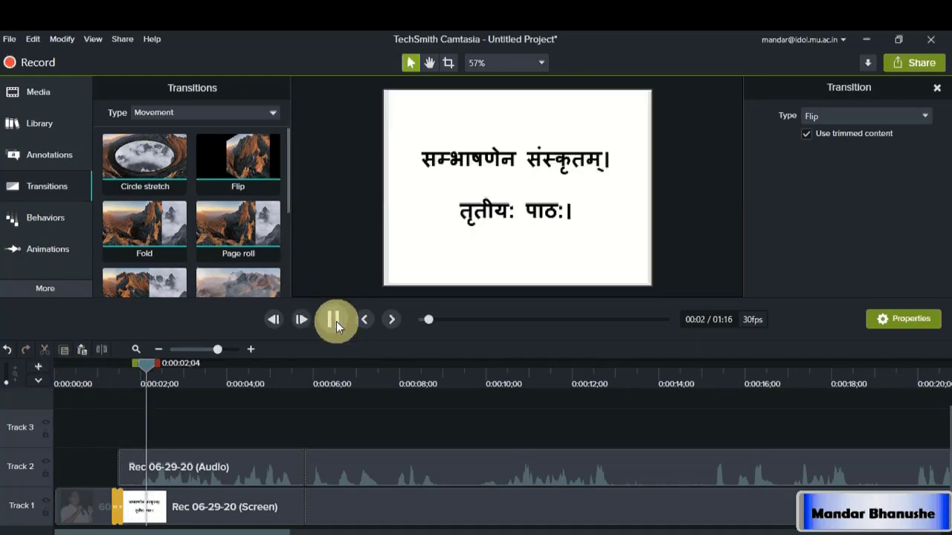
click(336, 321)
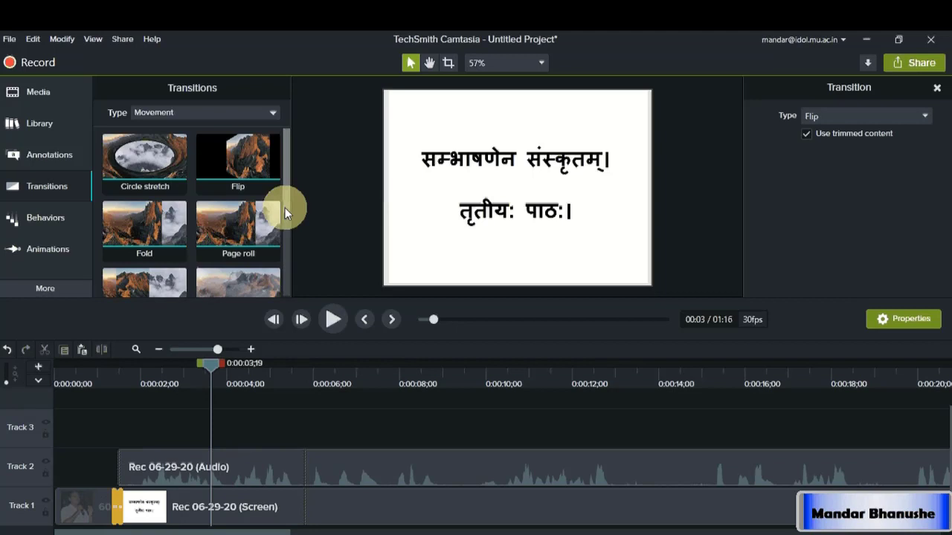
drag(285, 208, 285, 254)
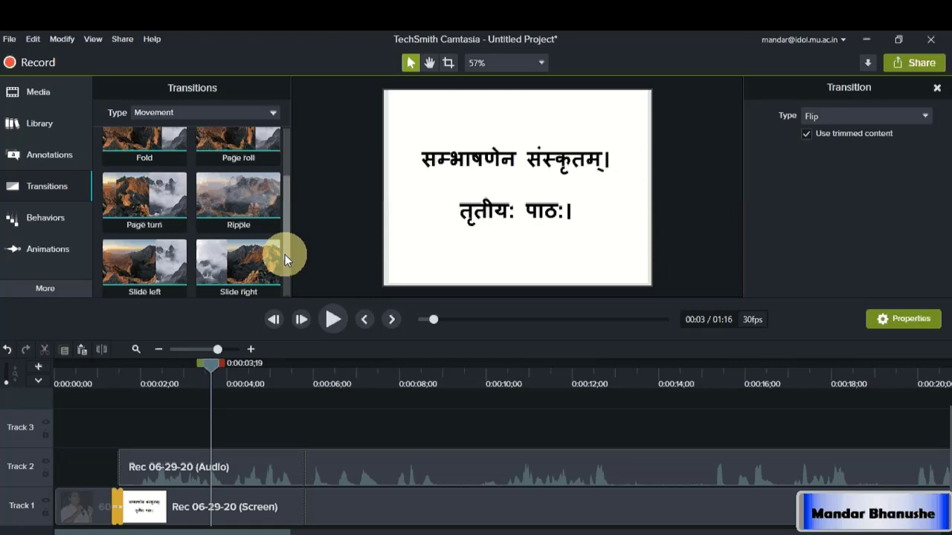
drag(285, 255, 307, 158)
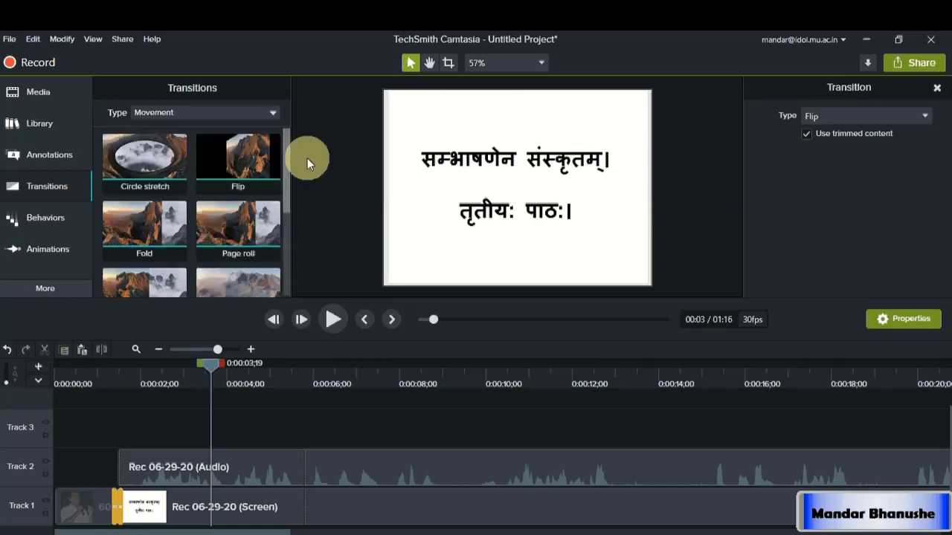
- Add an arrow annotation on Track 3 at 0:00:05;24 pointing at the flower, and colour it crimson (#A80239)
click(52, 159)
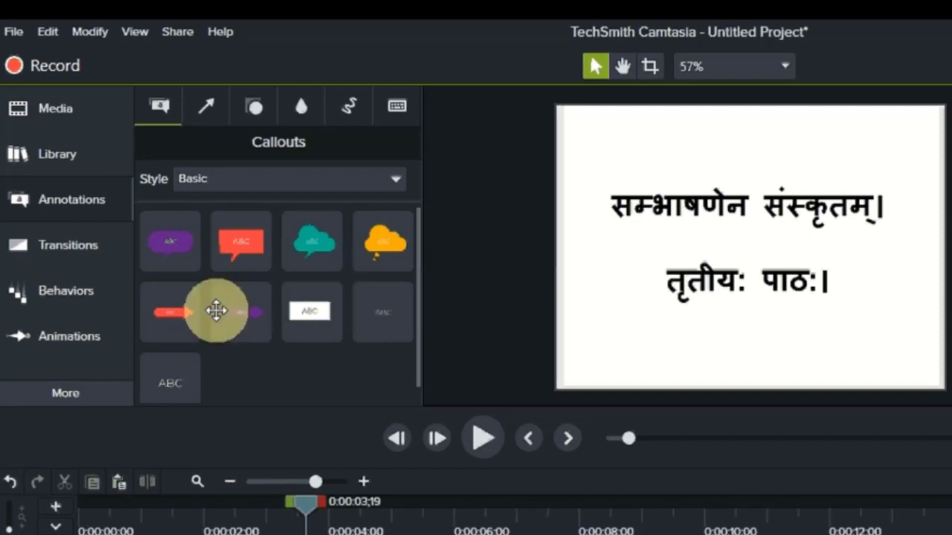
click(482, 437)
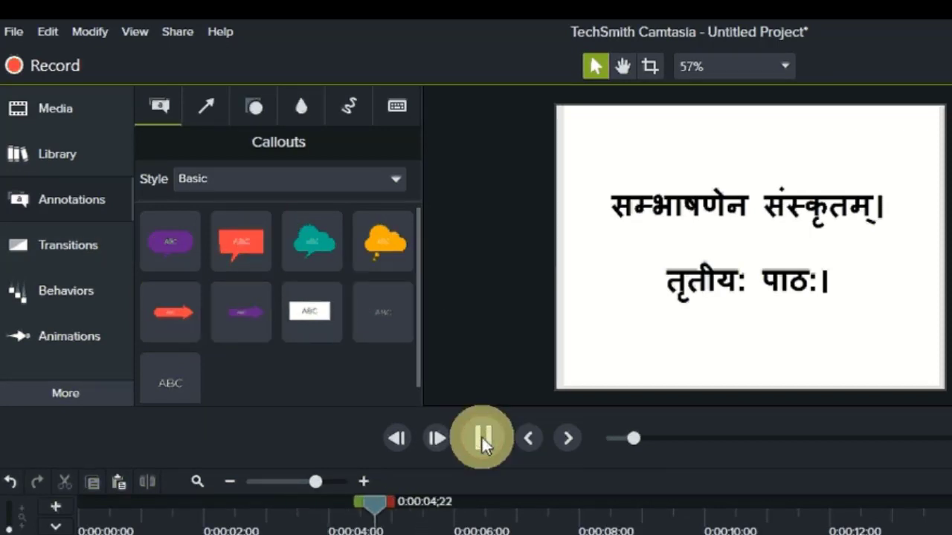
drag(495, 506, 444, 532)
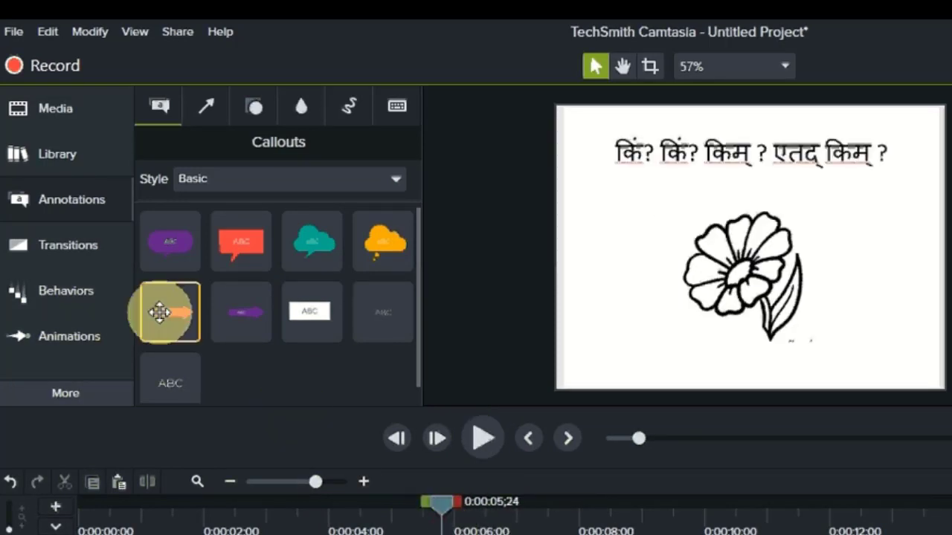
drag(242, 248, 628, 282)
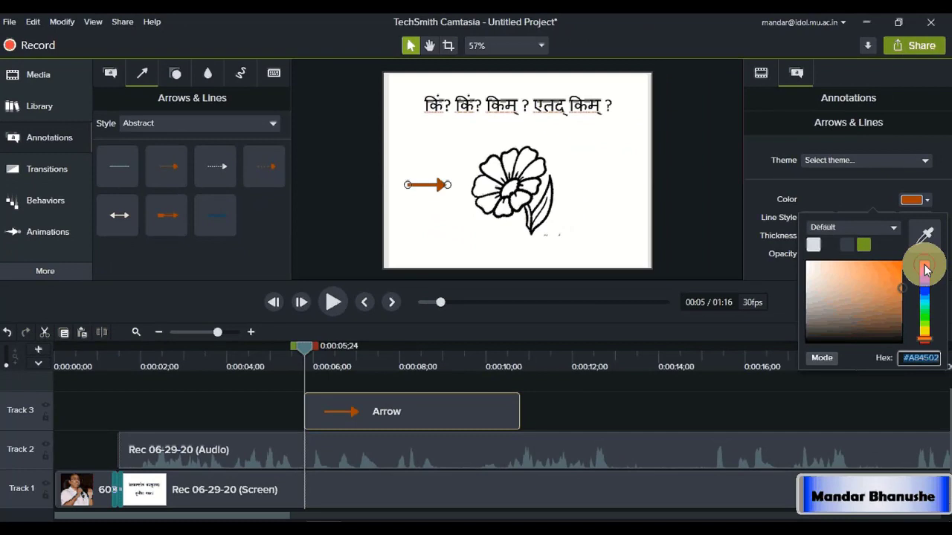
click(925, 266)
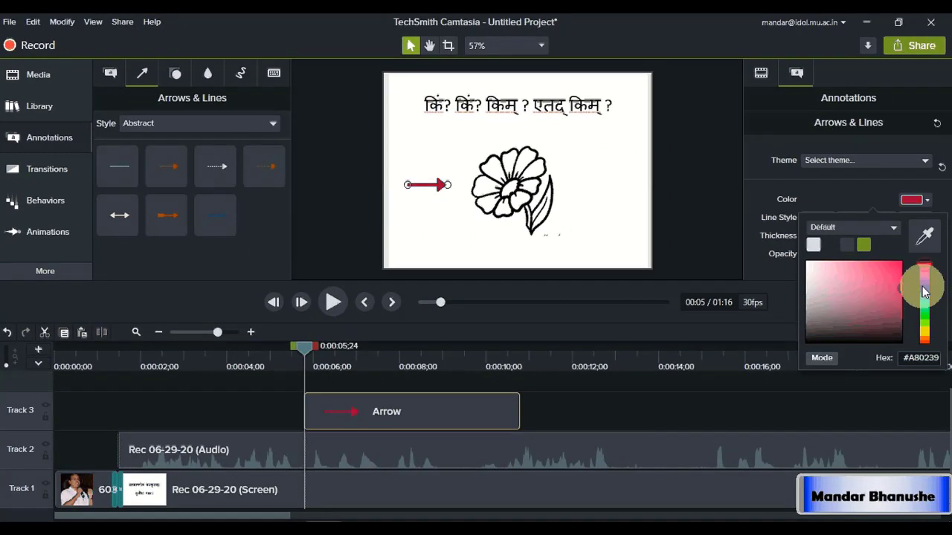
click(435, 211)
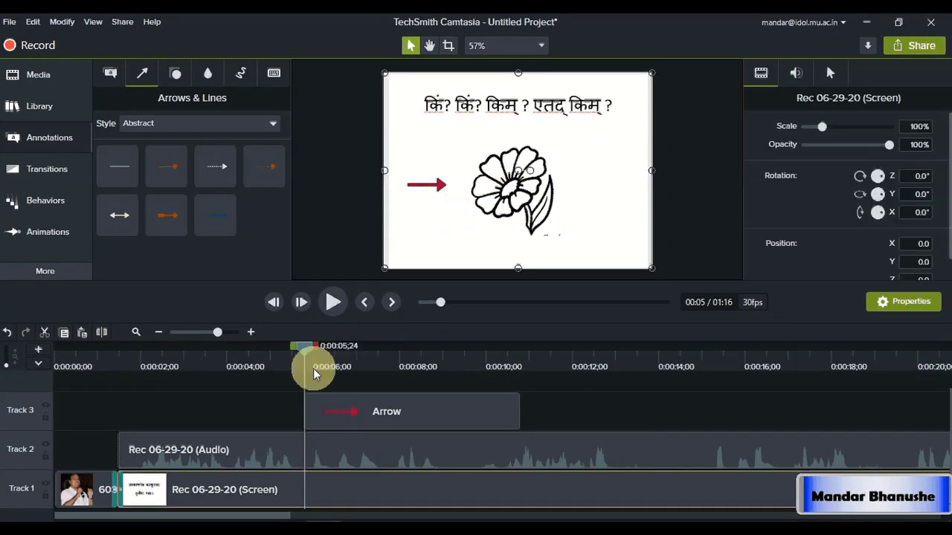
- Play the video from 0:00:04;25 to check when the arrow appears and disappears
drag(301, 349, 259, 349)
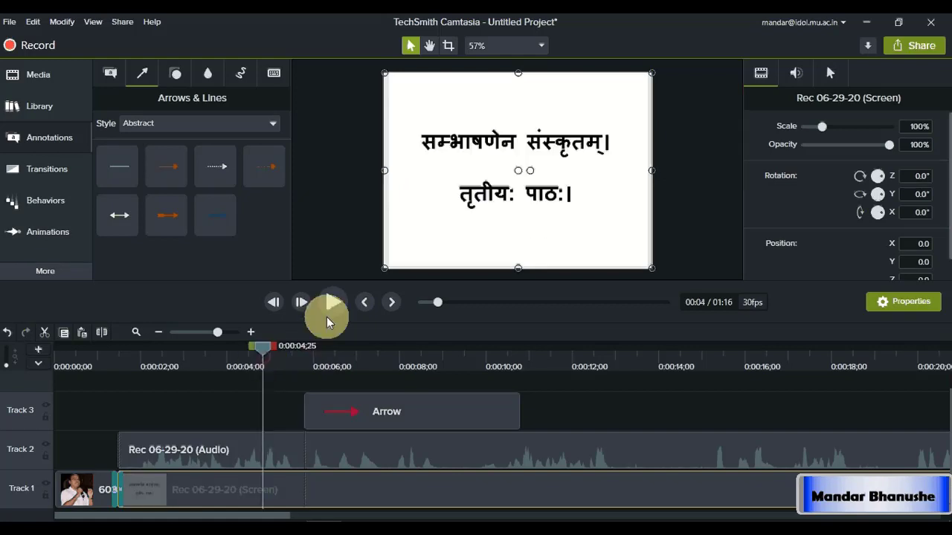
click(333, 305)
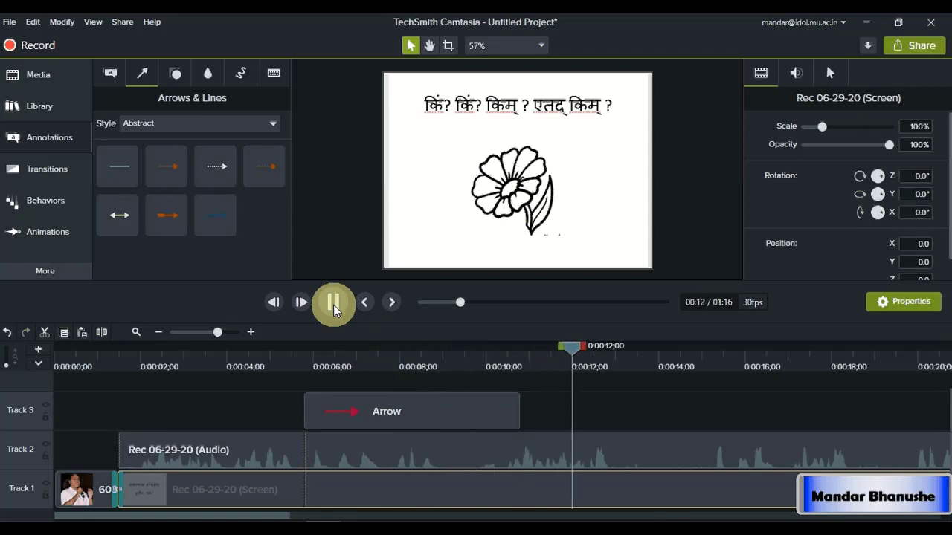
click(334, 305)
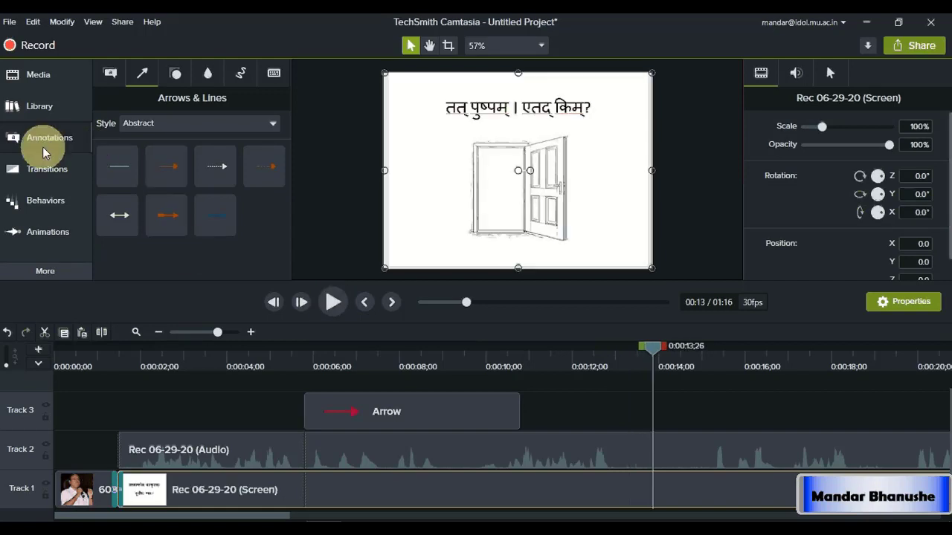
- Add a red Sketch Motion rectangle on Track 3 at 0:00:17;09, over the door drawing
click(175, 73)
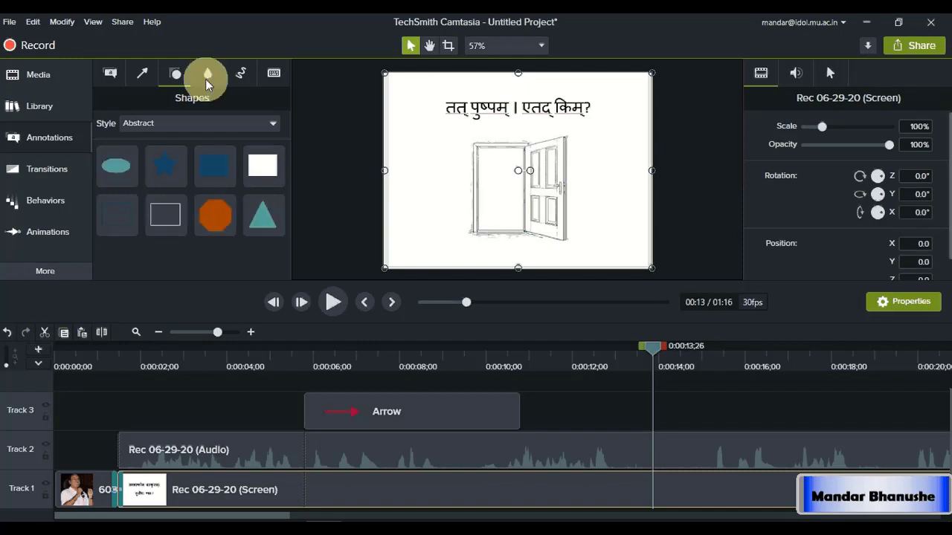
click(208, 78)
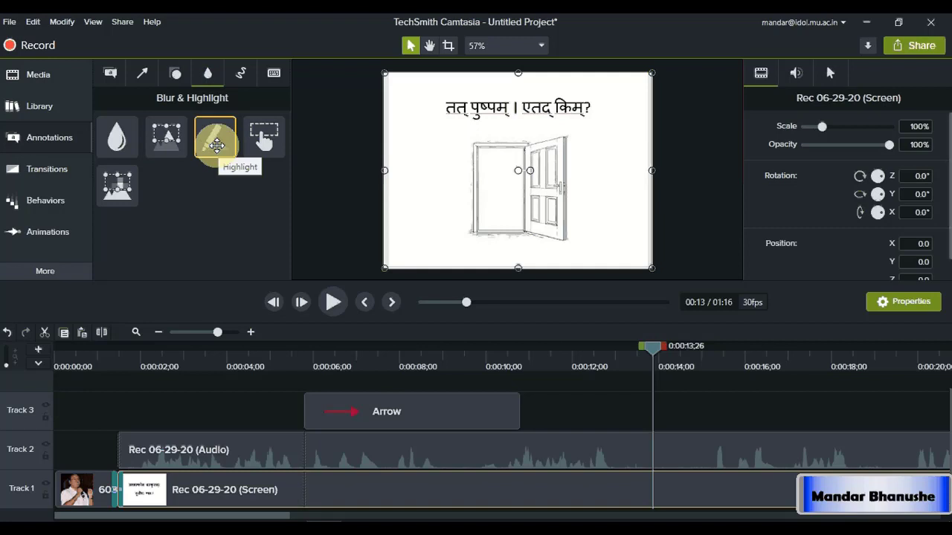
click(241, 74)
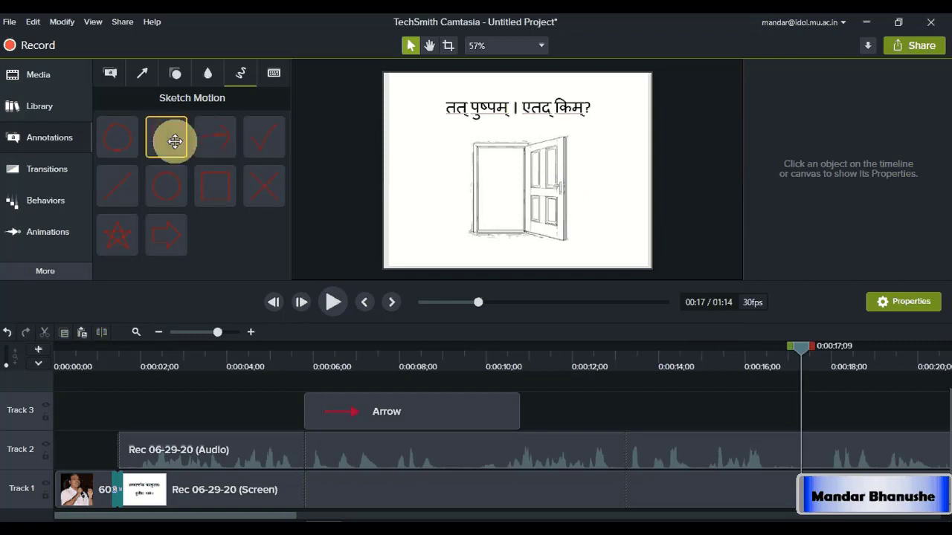
mouse_move(170, 138)
mouse_down()
mouse_move(408, 214)
mouse_move(816, 395)
mouse_up()
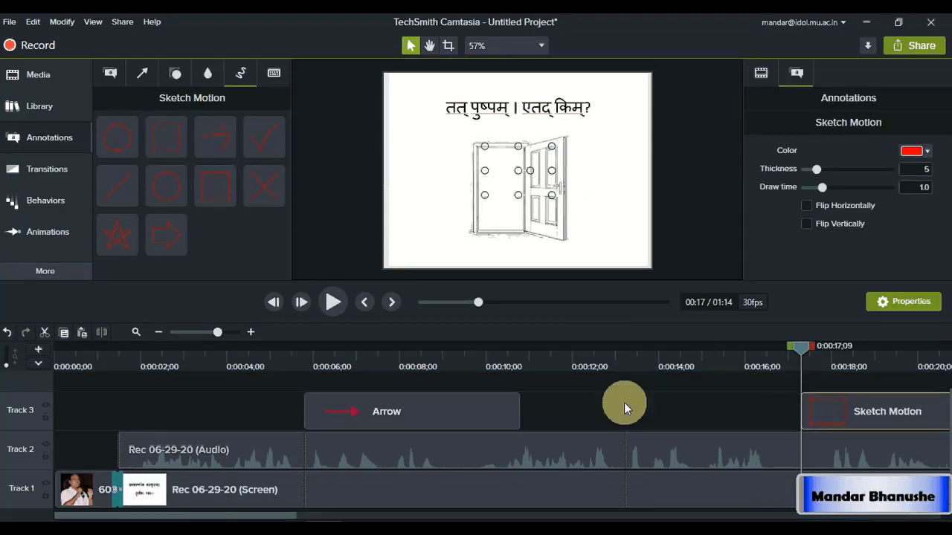
- Preview the sketched rectangle from 0:00:15;09 and shift its clip about a third of a second later on Track 3
click(159, 332)
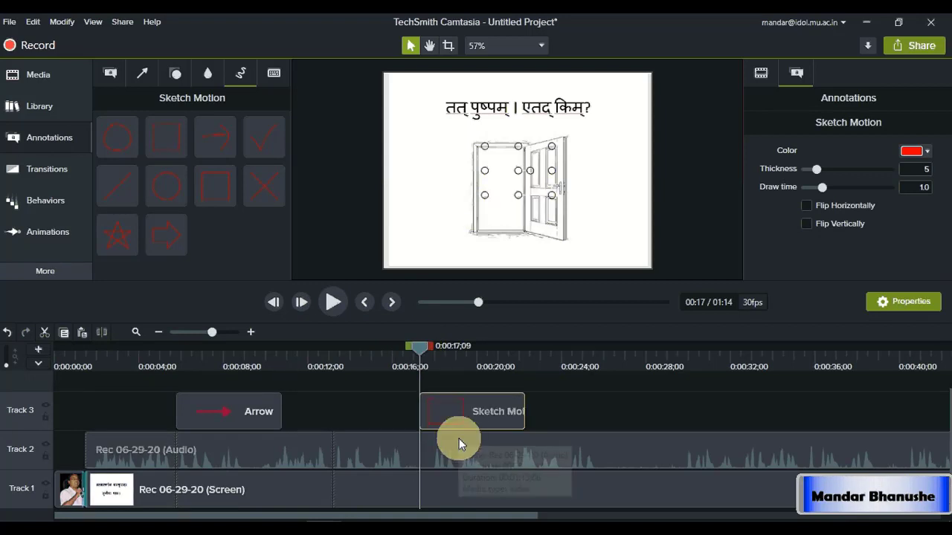
drag(419, 347, 377, 350)
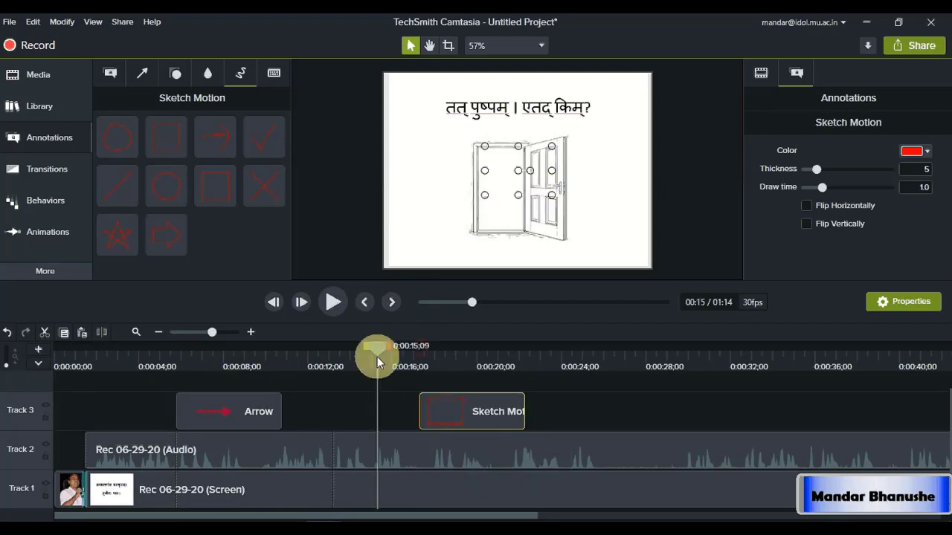
click(332, 303)
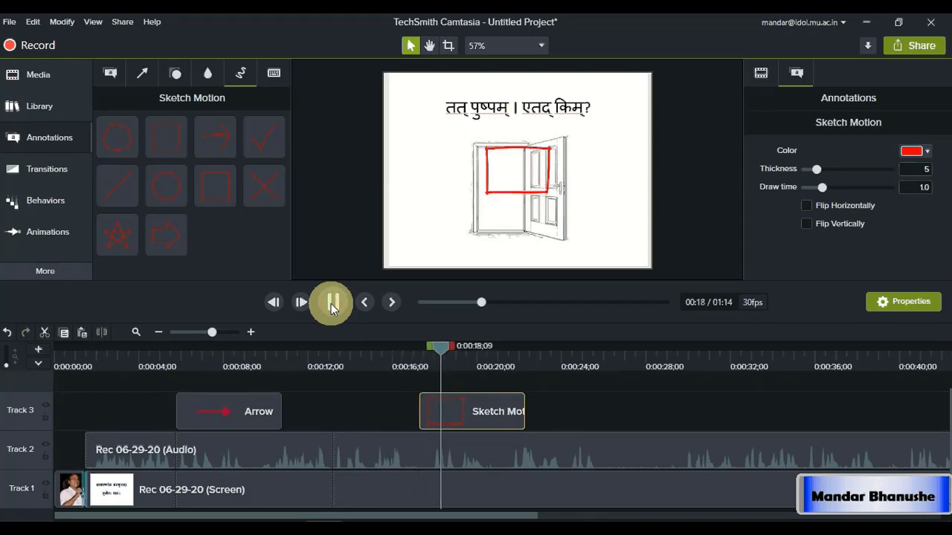
click(332, 303)
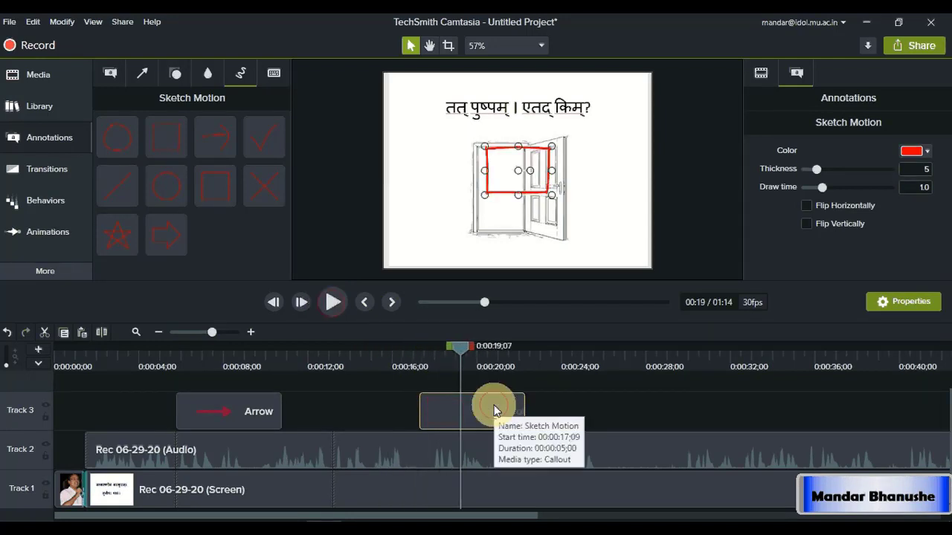
mouse_move(494, 410)
mouse_down()
mouse_move(527, 408)
mouse_move(501, 409)
mouse_up()
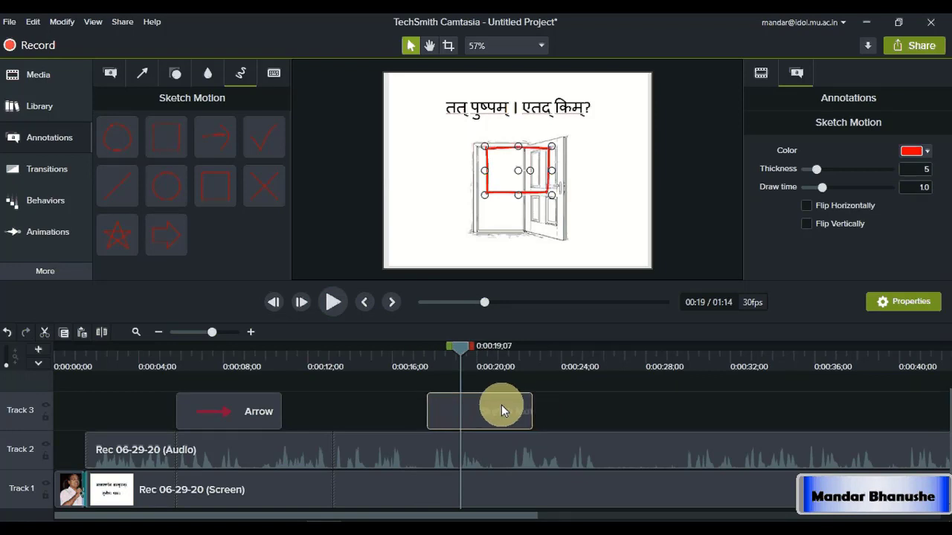
- Enlarge the sketched rectangle to enclose the whole door drawing and preview it from 0:00:16;13
mouse_move(462, 349)
mouse_down()
mouse_move(384, 349)
mouse_move(401, 349)
mouse_up()
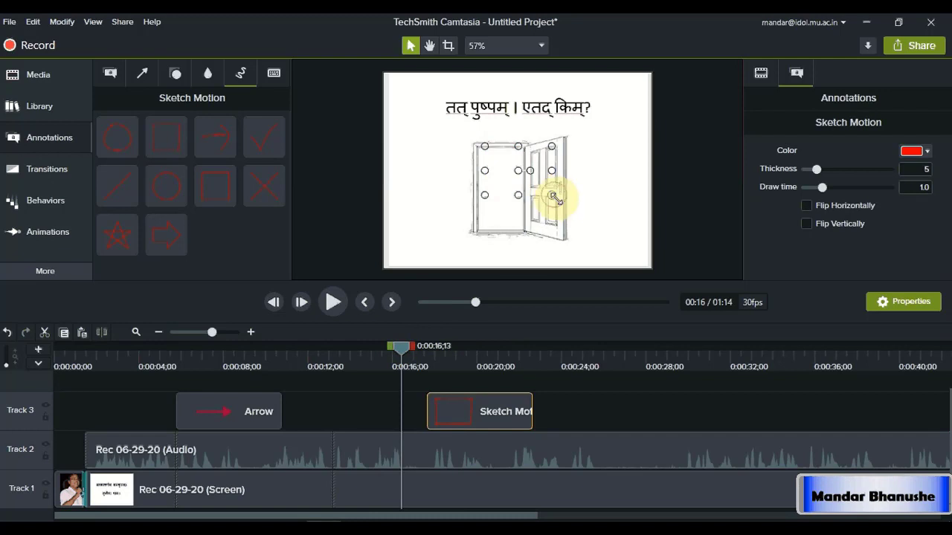
drag(553, 196, 587, 243)
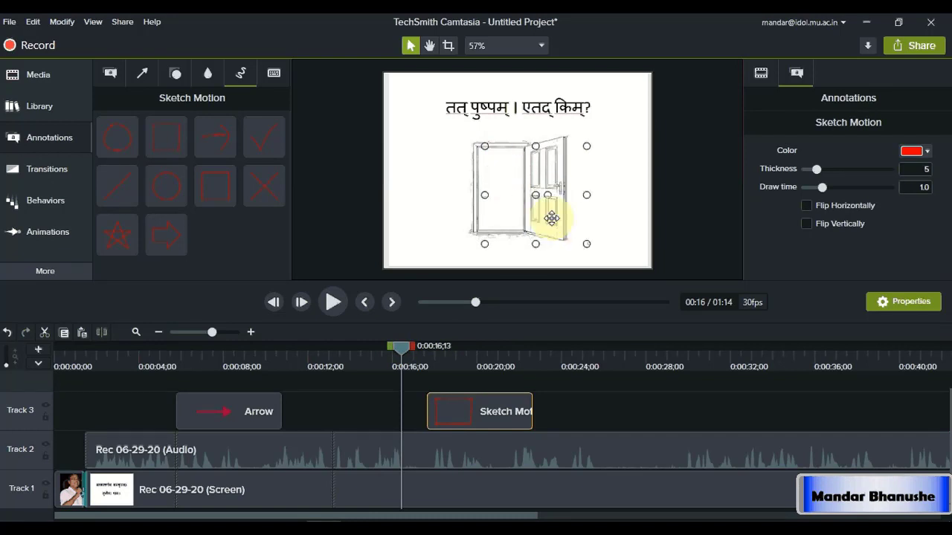
drag(484, 147, 459, 140)
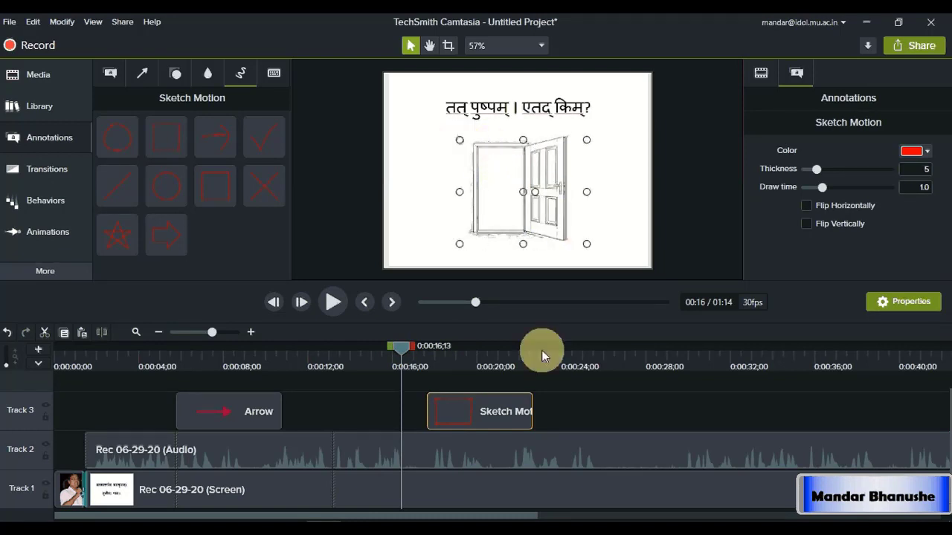
click(332, 303)
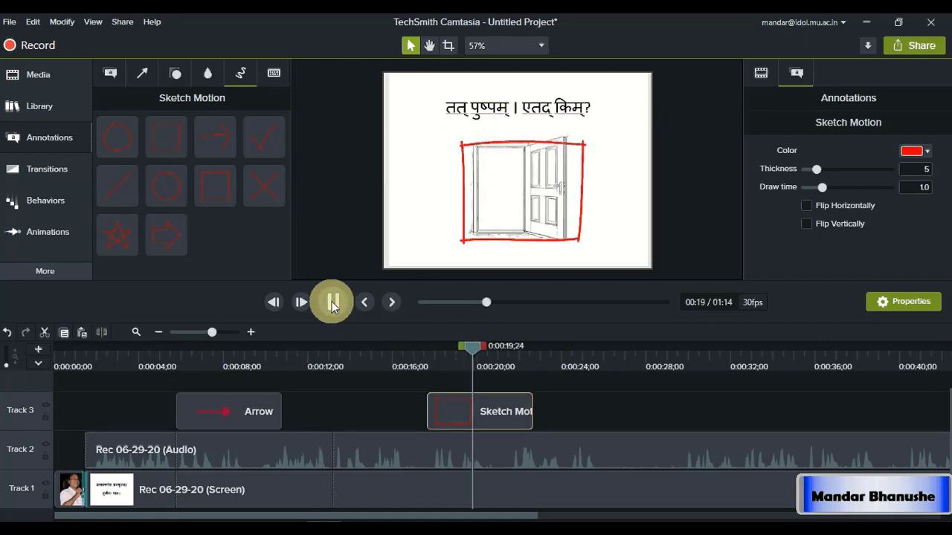
click(332, 303)
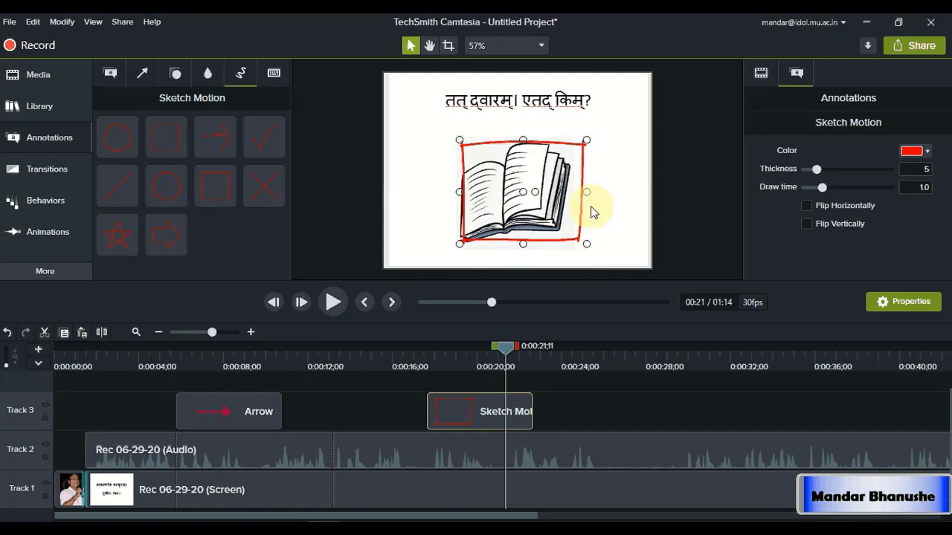
- Trim the end of the sketched rectangle's clip to 0:00:20;18 and preview it from 0:00:15;27
drag(503, 345, 489, 357)
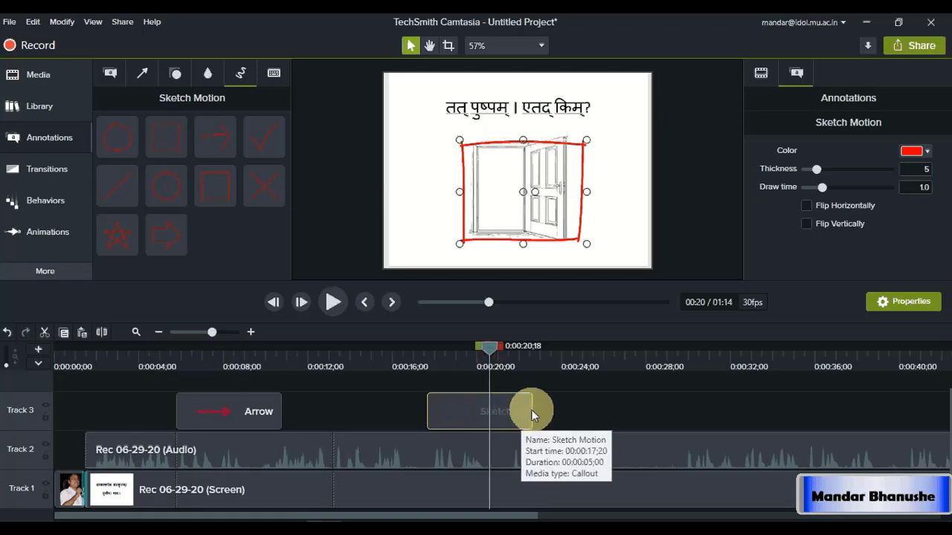
drag(531, 410, 490, 412)
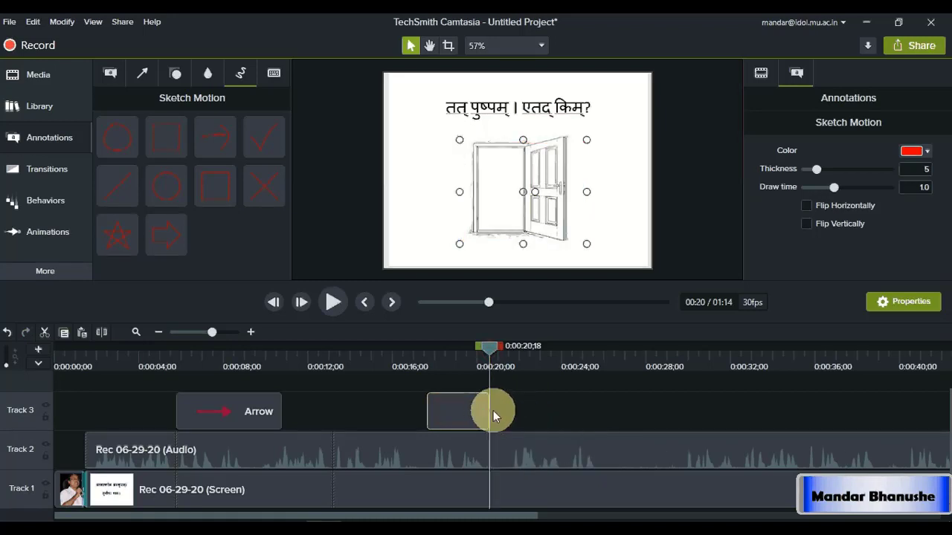
drag(487, 346, 397, 367)
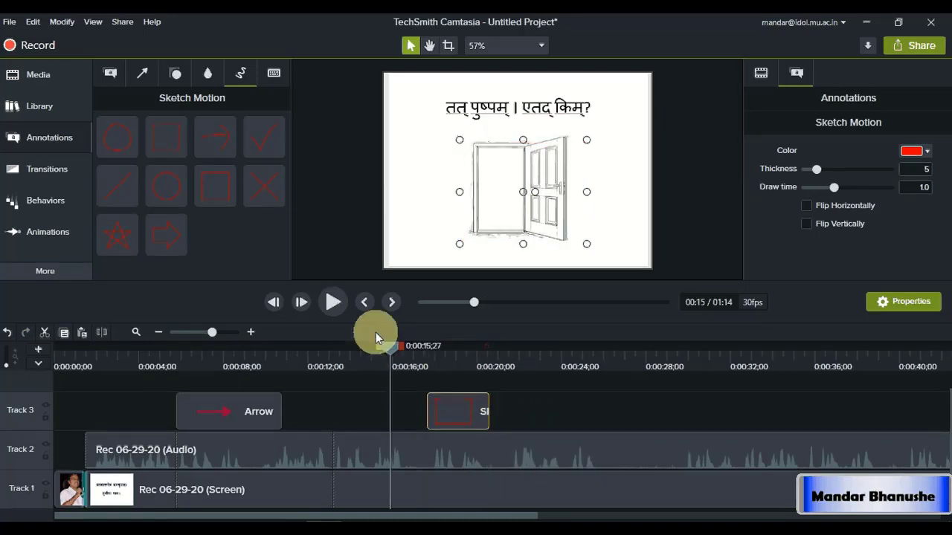
click(336, 304)
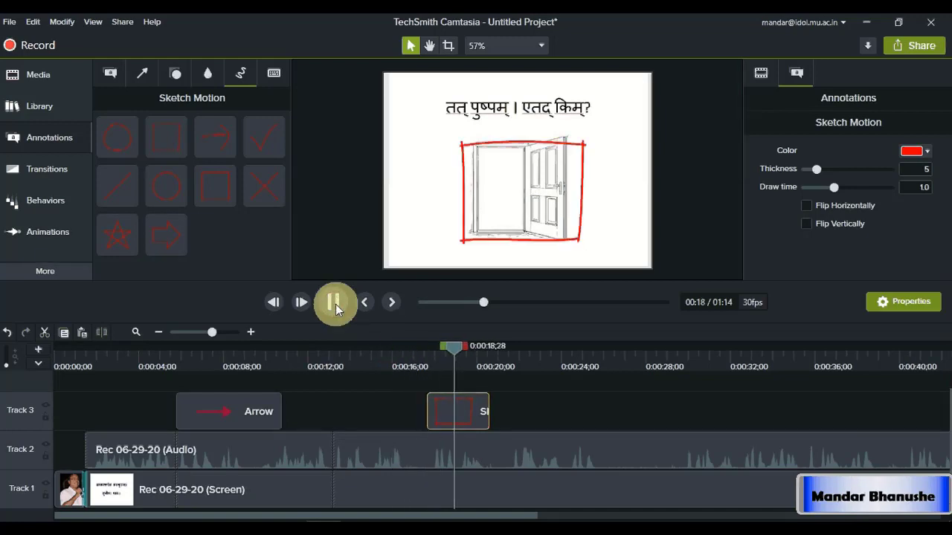
click(335, 304)
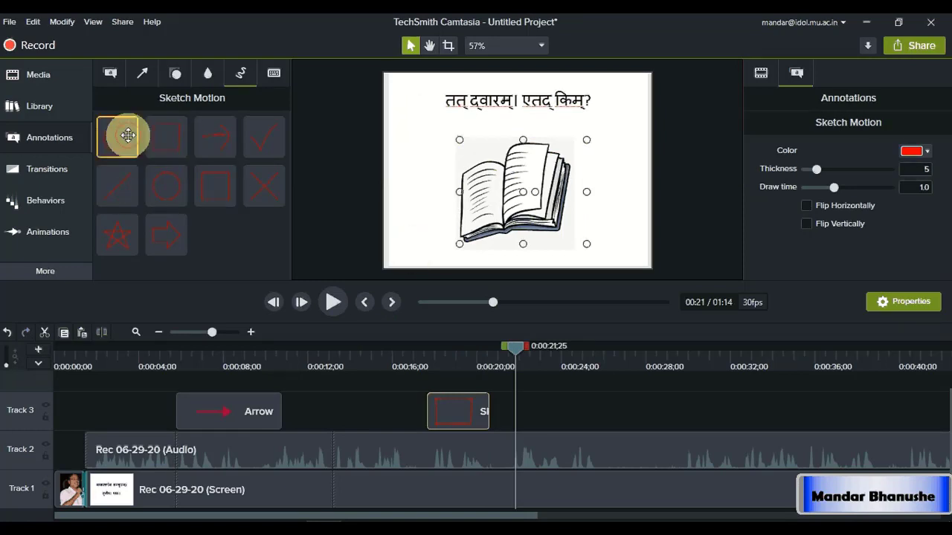
- Add a red Sketch Motion circle on Track 3 at 0:00:21;25 and preview it from 0:00:20;10
mouse_move(128, 136)
mouse_down()
mouse_move(339, 265)
mouse_move(523, 397)
mouse_move(517, 409)
mouse_up()
drag(515, 346, 479, 354)
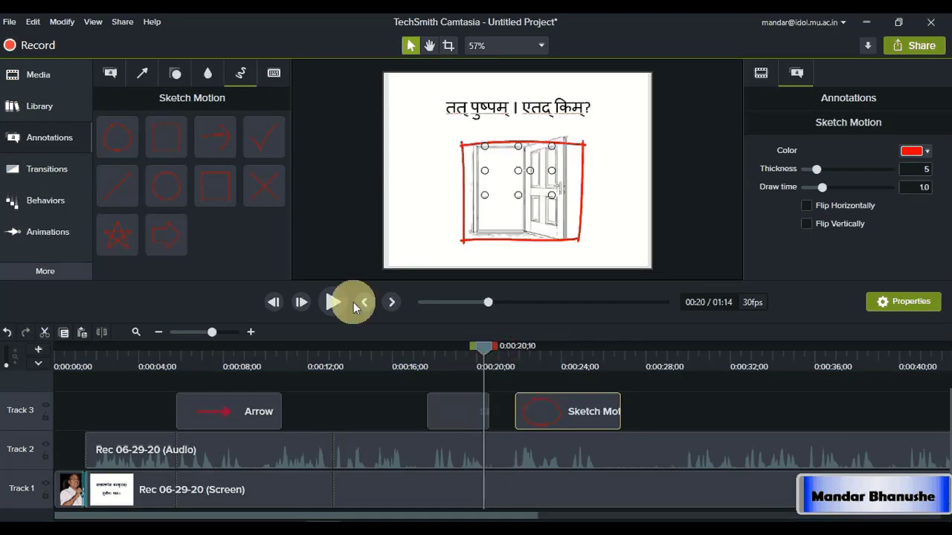
click(332, 302)
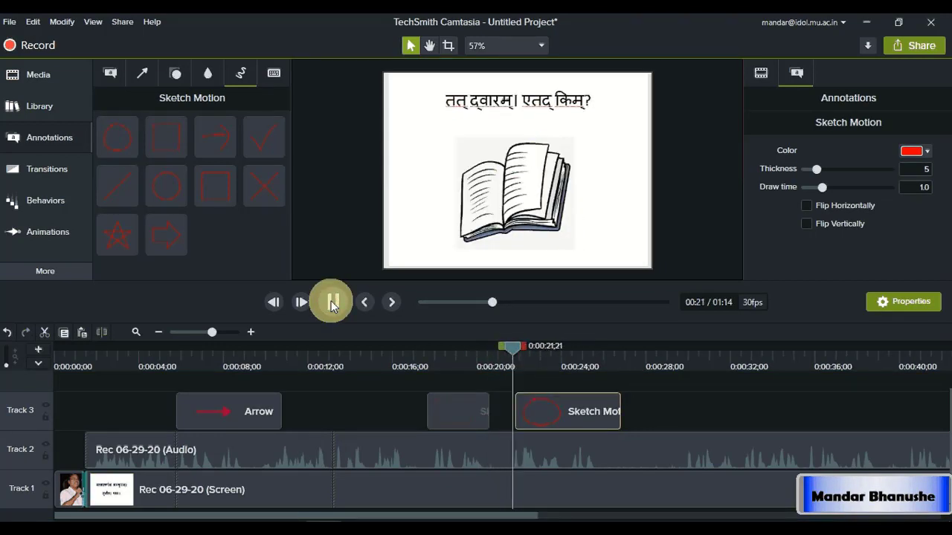
click(332, 303)
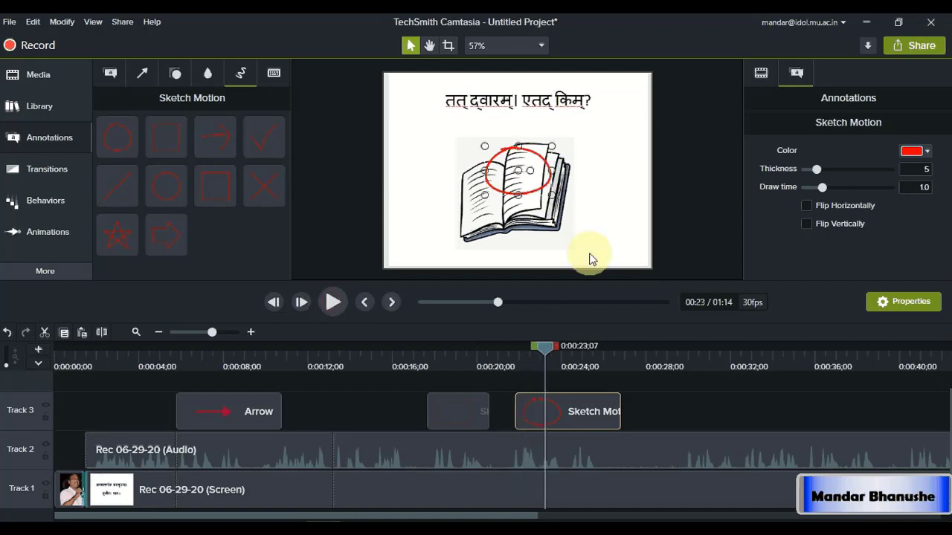
- Move and widen the sketched circle to surround the words तत् द्वारम् above the book, and preview its timing
mouse_move(532, 162)
mouse_down()
mouse_move(485, 93)
mouse_move(519, 98)
mouse_up()
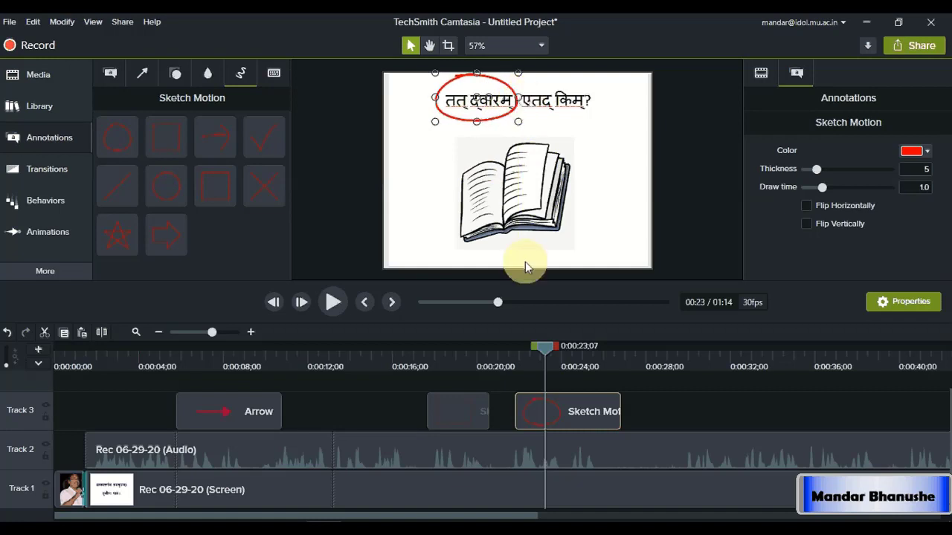
drag(546, 350, 490, 355)
click(336, 304)
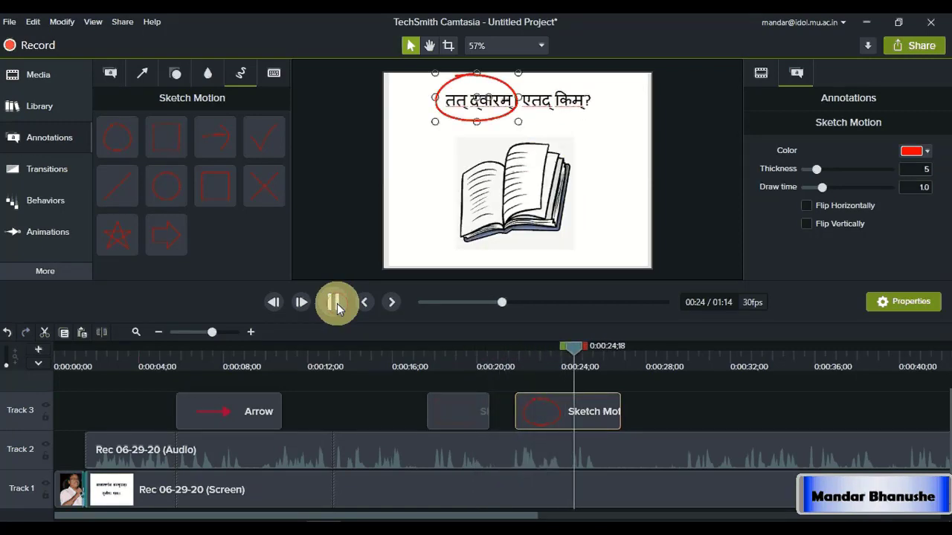
click(336, 304)
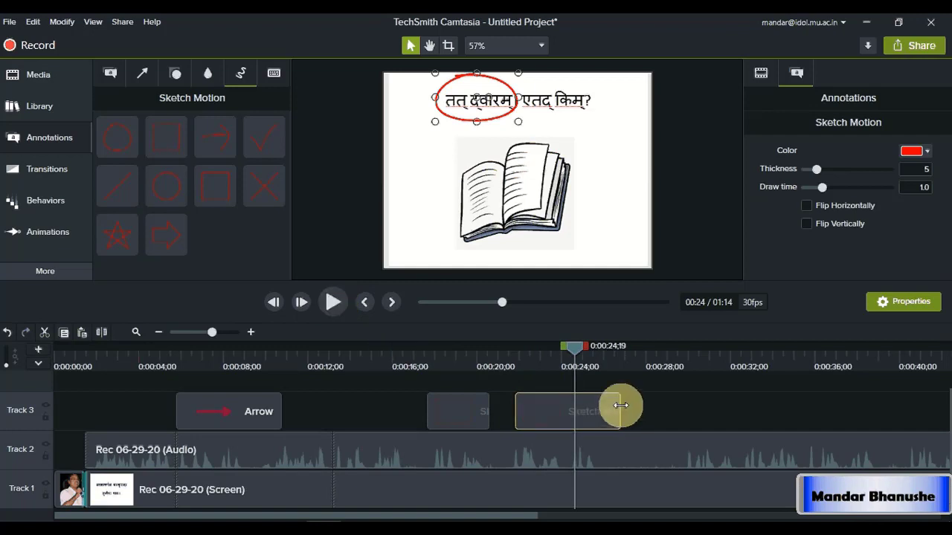
- Trim the end of the circle's clip to 0:00:24;19 and play through both sketched annotations
drag(621, 406, 575, 406)
click(581, 351)
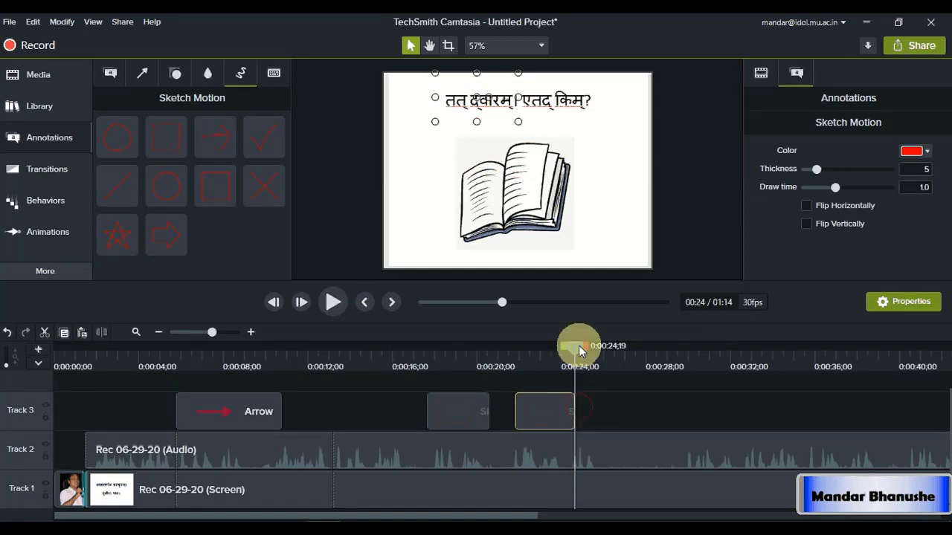
drag(581, 351, 380, 370)
click(337, 303)
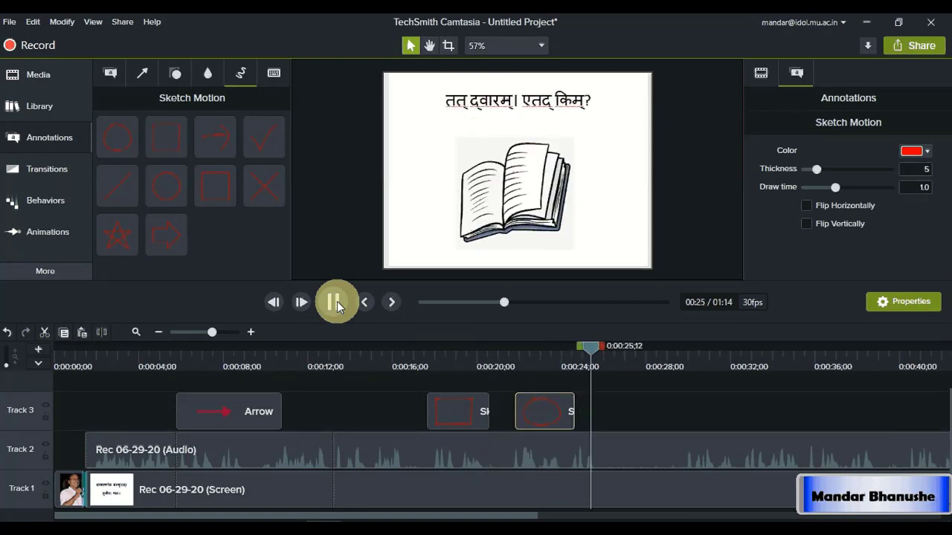
click(326, 305)
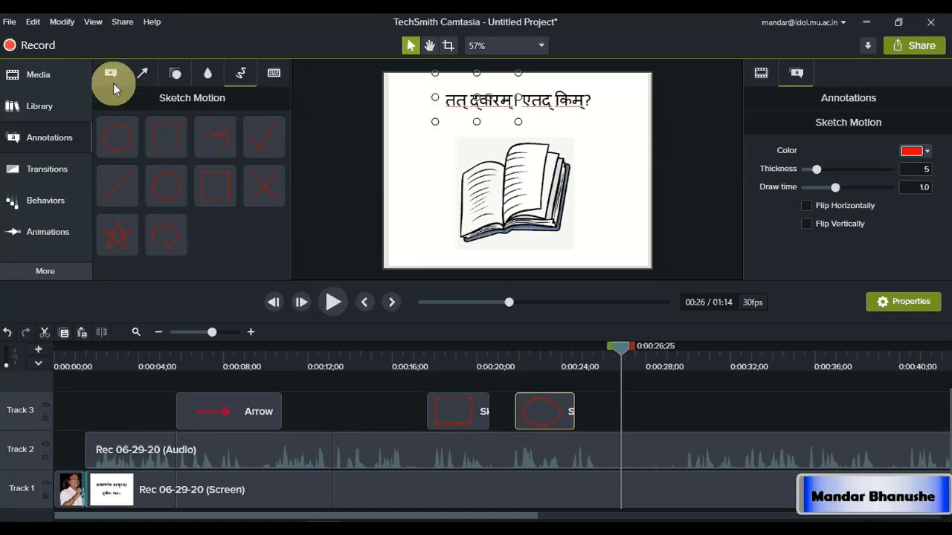
- Look through the keystroke callouts and the Abstract and Bold callout styles
click(274, 73)
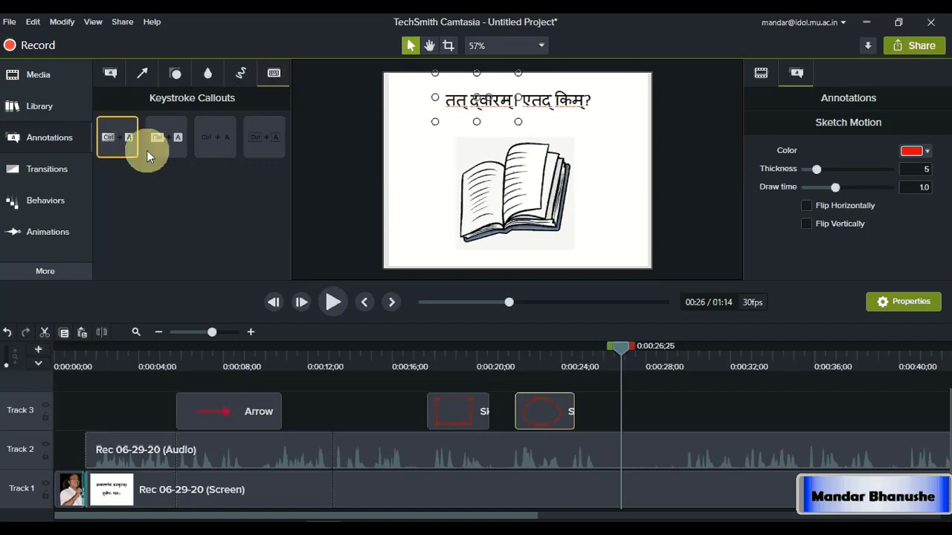
click(108, 80)
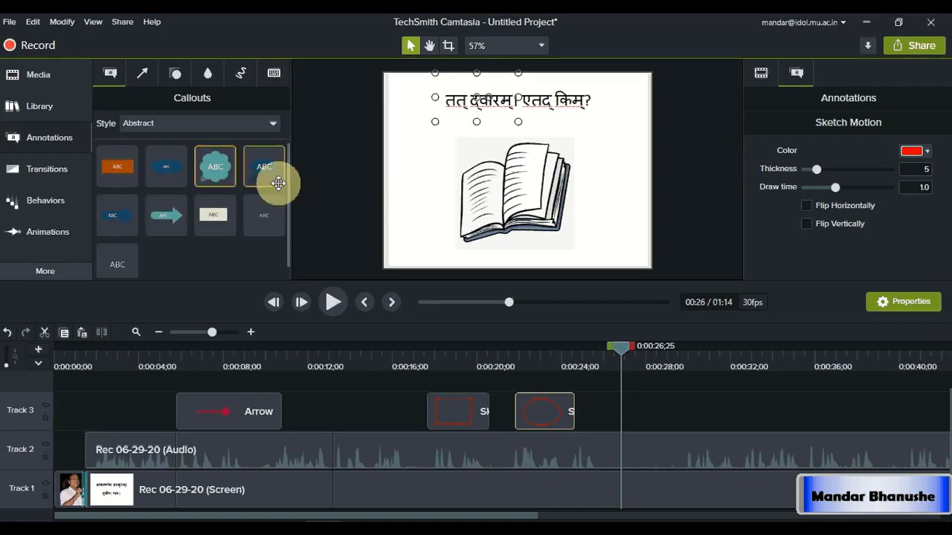
click(264, 122)
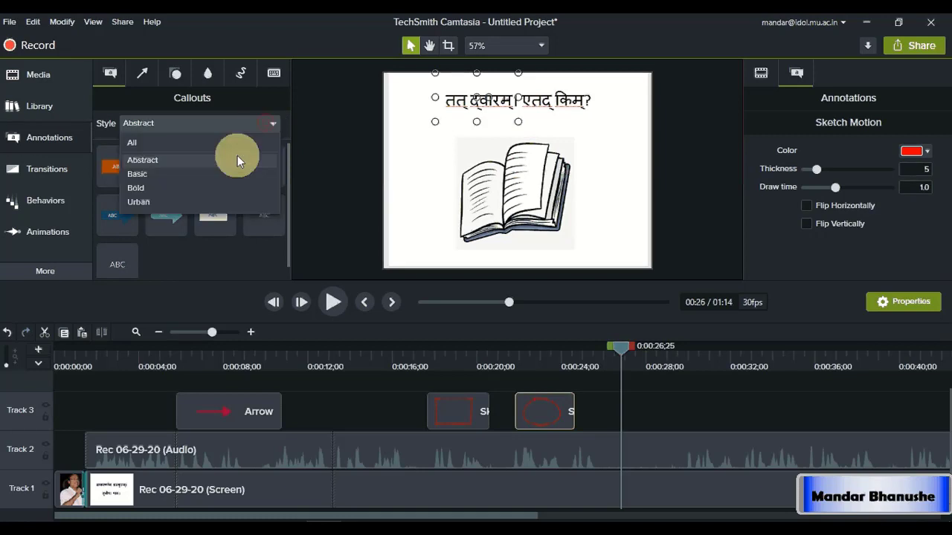
click(172, 188)
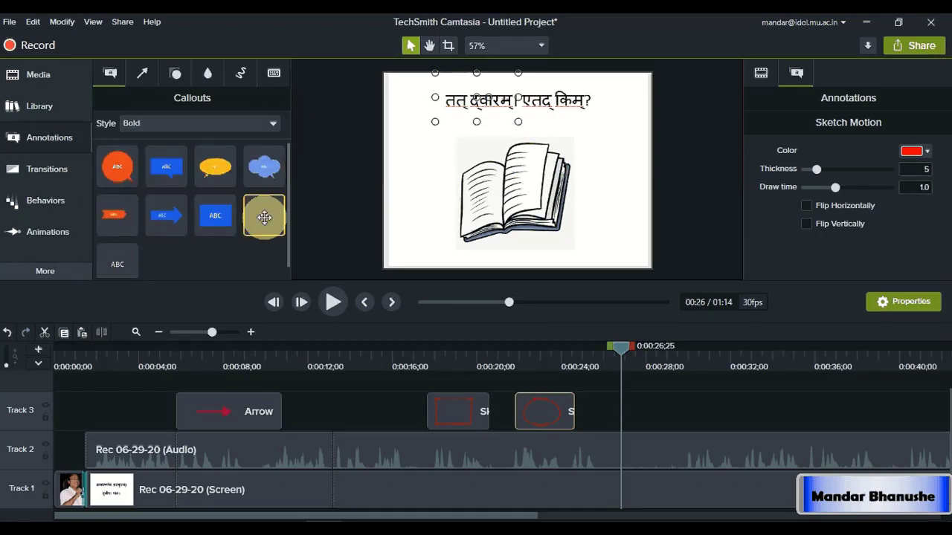
click(265, 123)
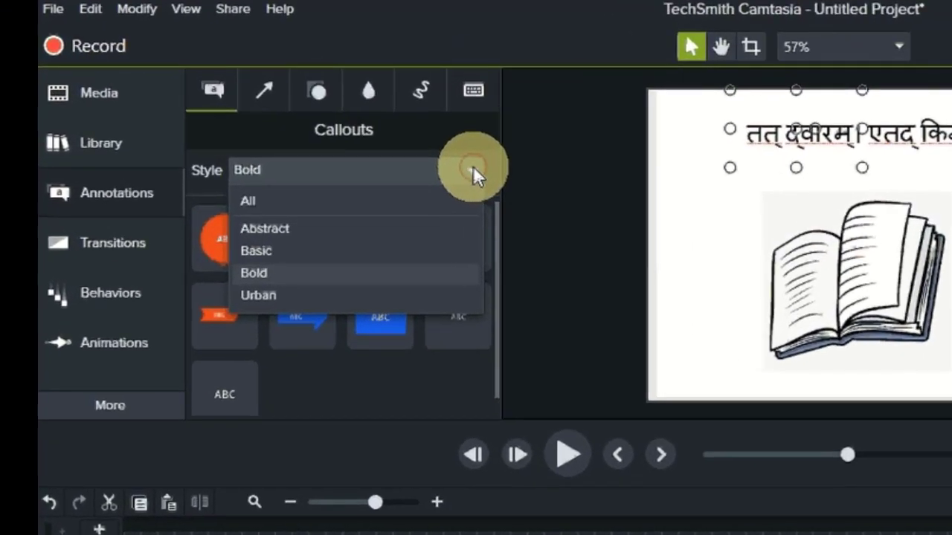
click(419, 158)
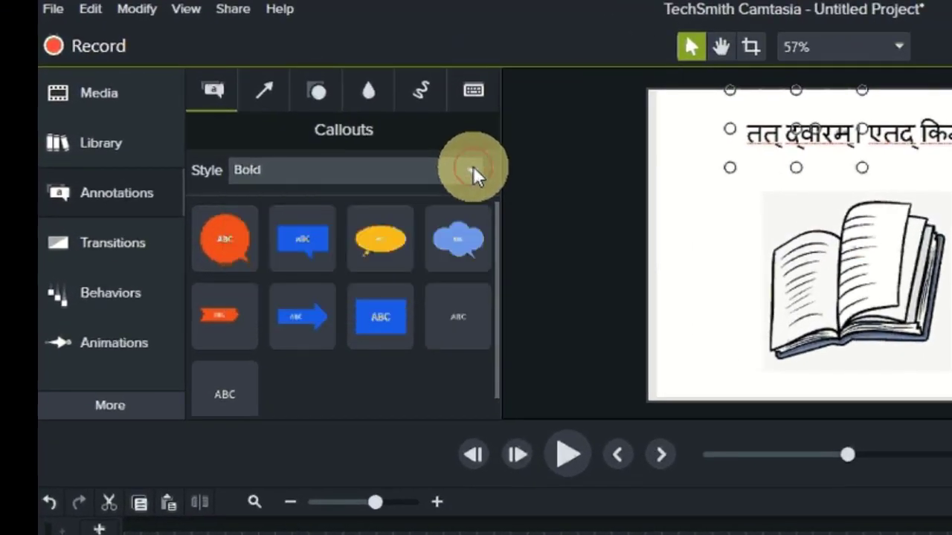
- Browse the behavior presets from Drifting to Explode and open the Zoom-n-Pan animation settings
click(130, 244)
click(125, 290)
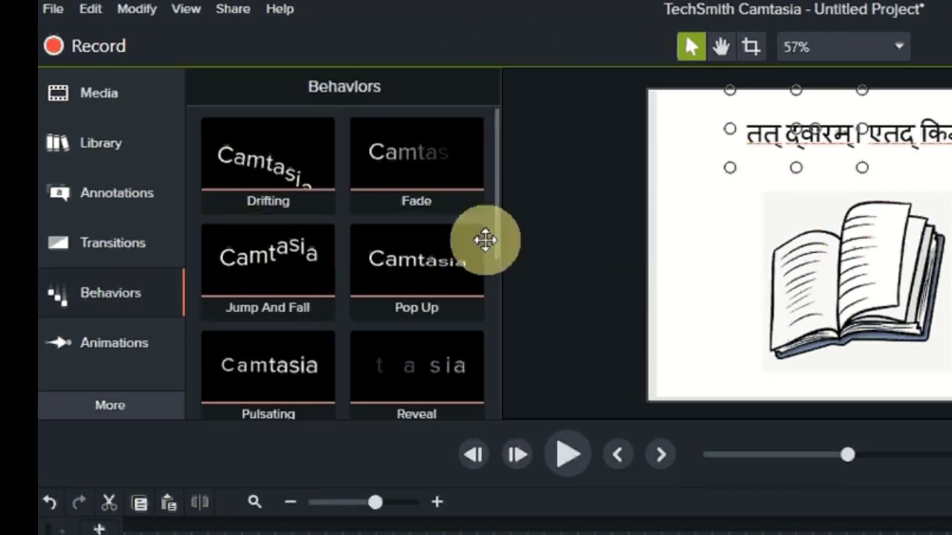
scroll(493, 253, down, 2)
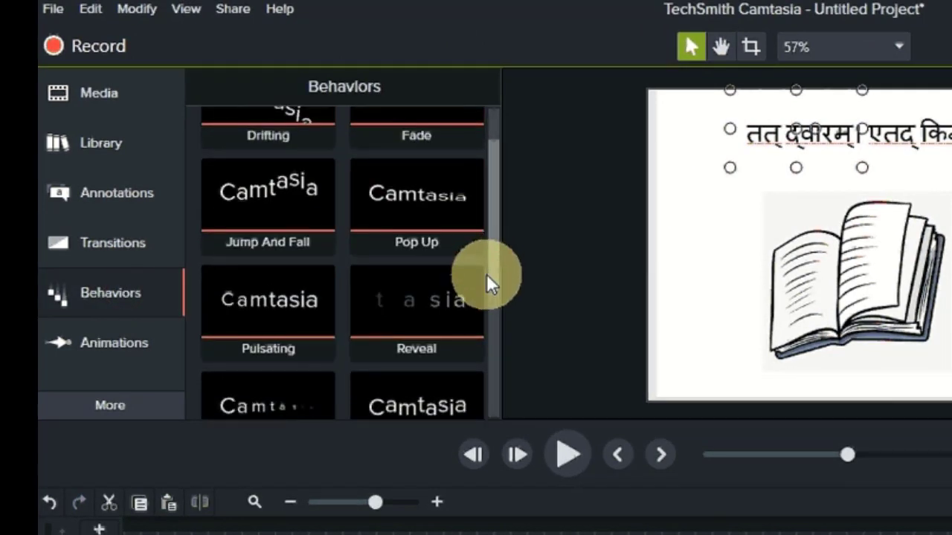
scroll(476, 276, down, 1)
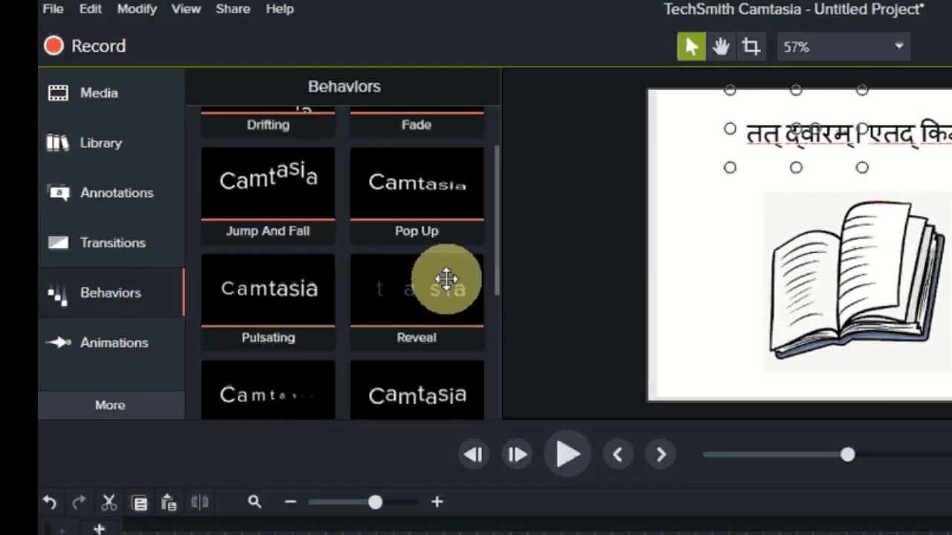
click(288, 197)
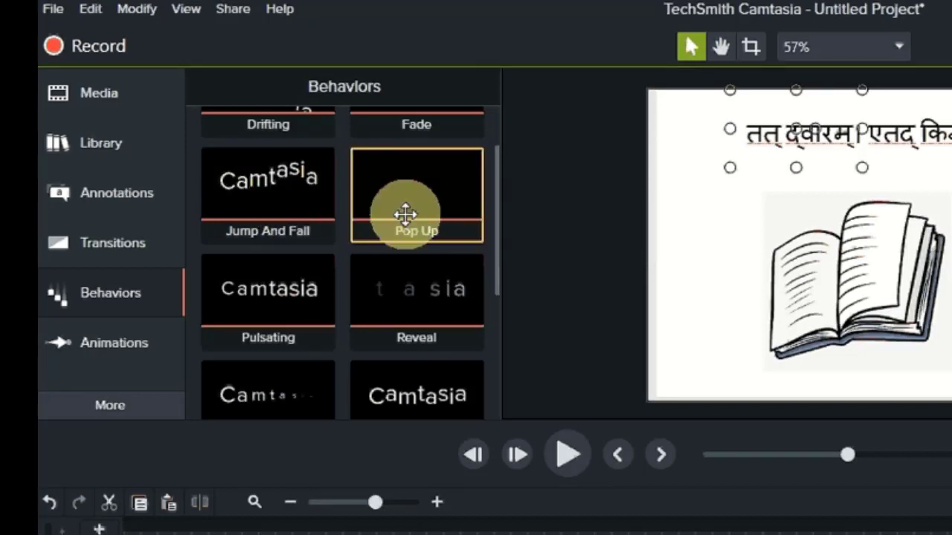
drag(496, 274, 494, 360)
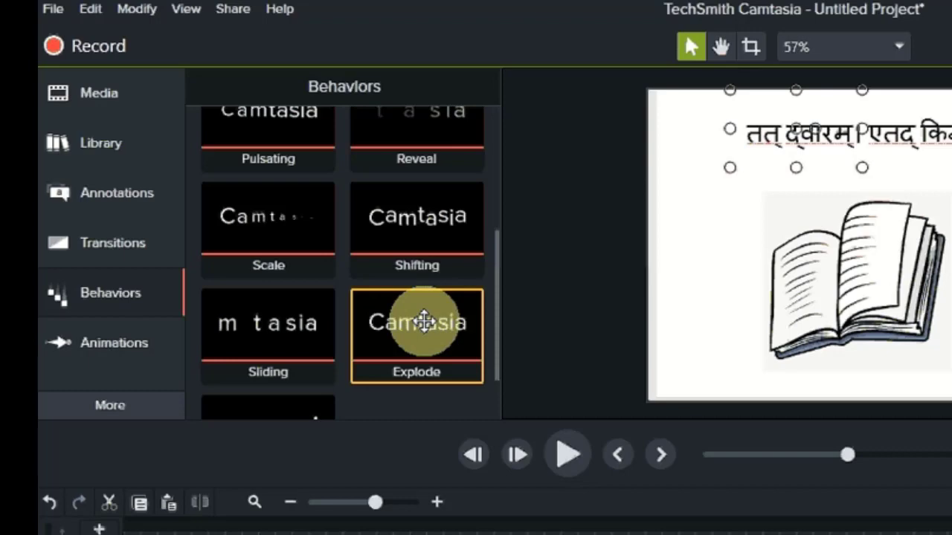
click(102, 342)
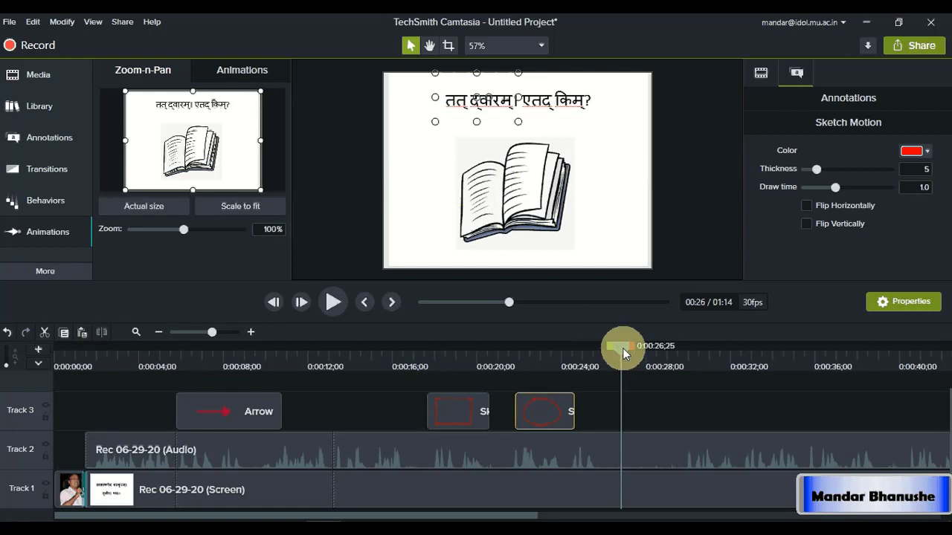
- Replay the end of the circle annotation from 0:00:24;01 and 0:00:23;08, and trim its clip to end at about 0:00:24;14
drag(623, 348, 563, 357)
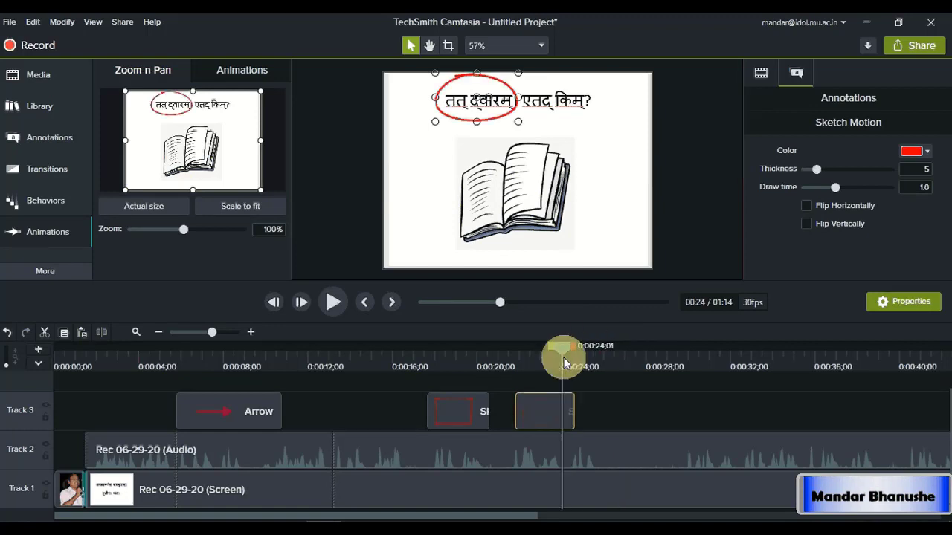
click(331, 305)
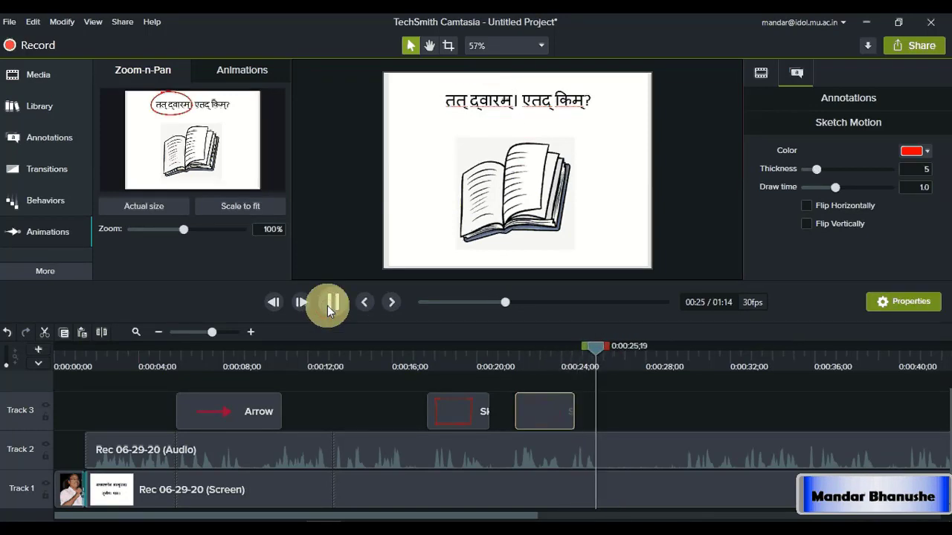
click(329, 304)
mouse_move(601, 344)
mouse_down()
mouse_move(563, 346)
mouse_move(574, 356)
mouse_move(546, 349)
mouse_up()
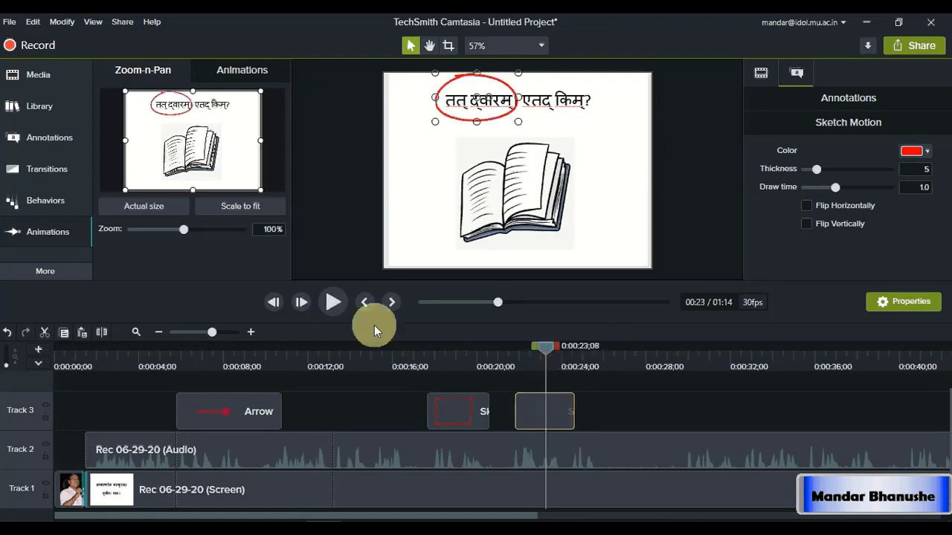
click(248, 333)
click(332, 305)
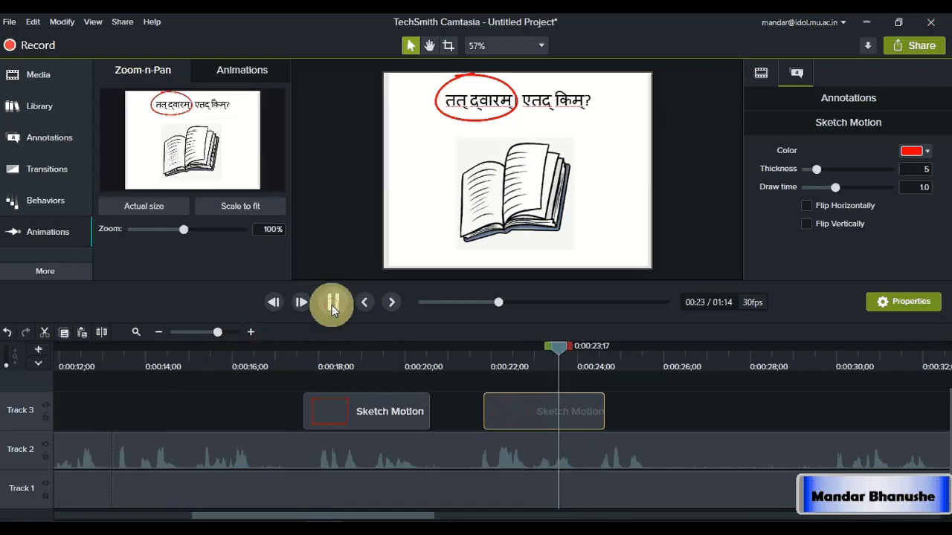
click(331, 305)
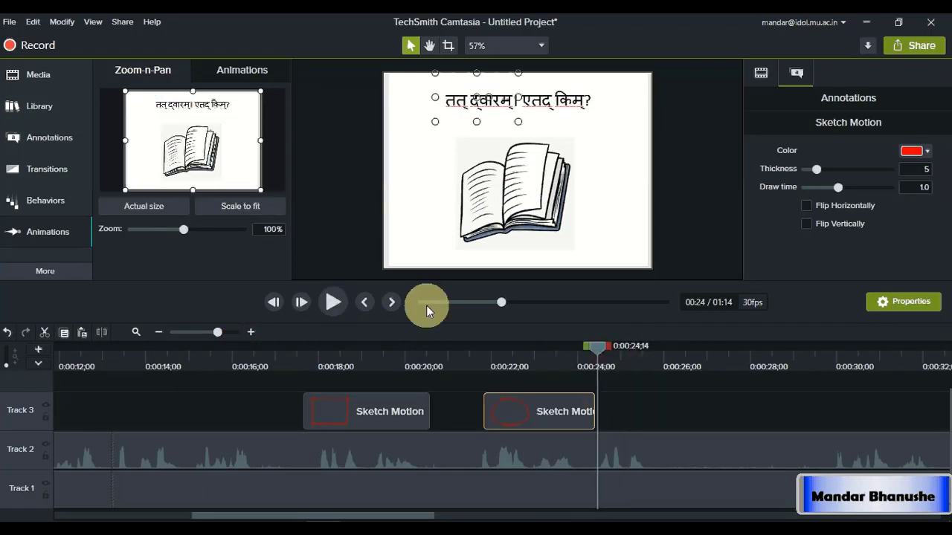
- Add a 194% Zoom-n-Pan at 0:00:24;15, framing the open-book drawing
click(335, 305)
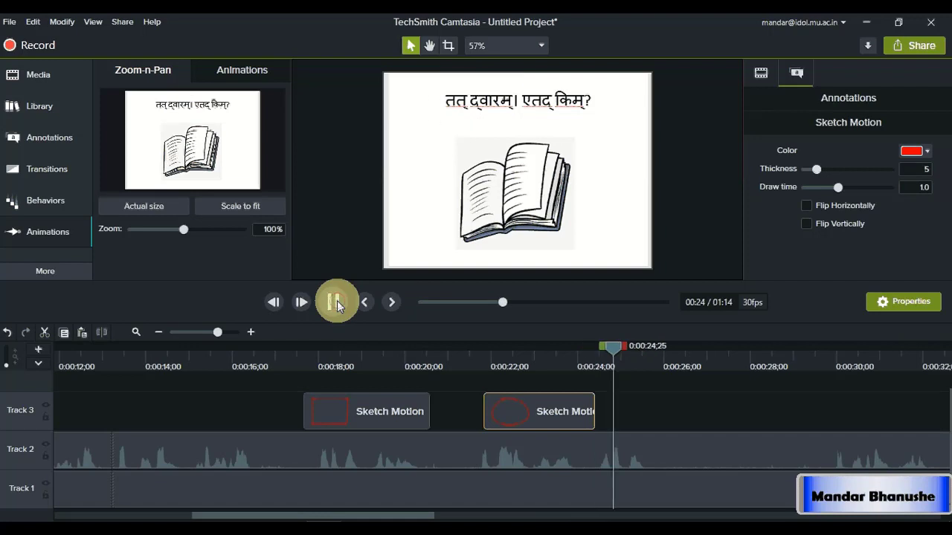
click(337, 305)
drag(632, 345, 599, 354)
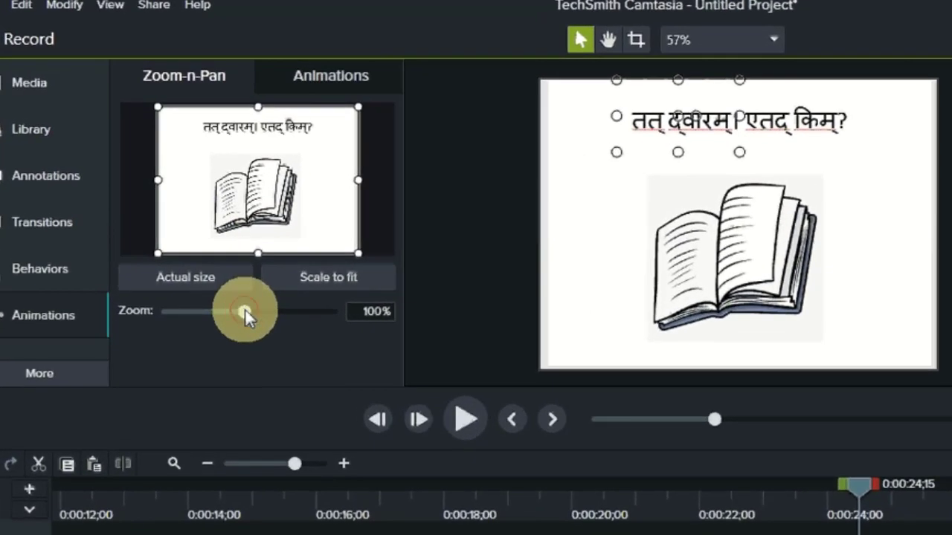
drag(207, 262, 230, 264)
drag(275, 312, 324, 311)
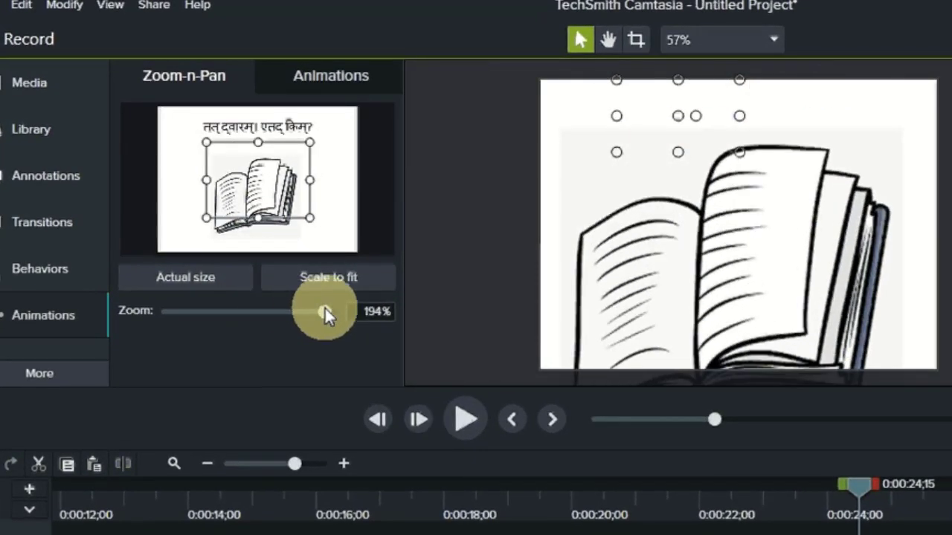
drag(299, 203, 290, 213)
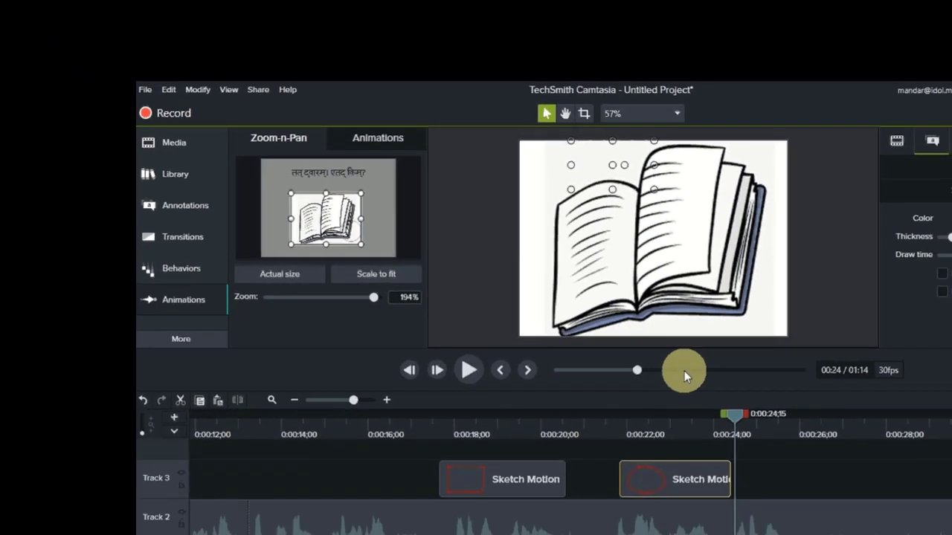
- Play back the open-book zoom, and cut about three seconds of the recording starting at 0:00:26;27
drag(735, 415, 677, 415)
click(466, 372)
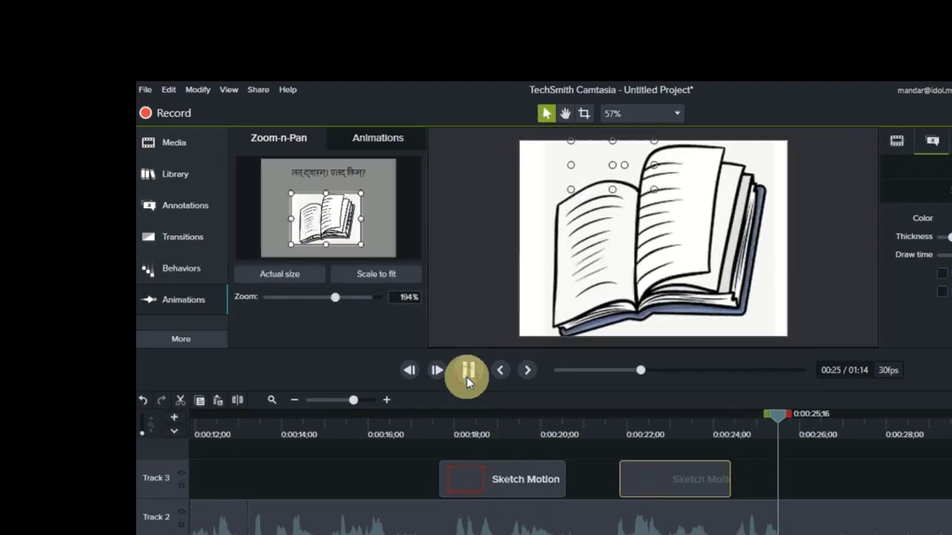
click(852, 414)
drag(847, 412, 943, 430)
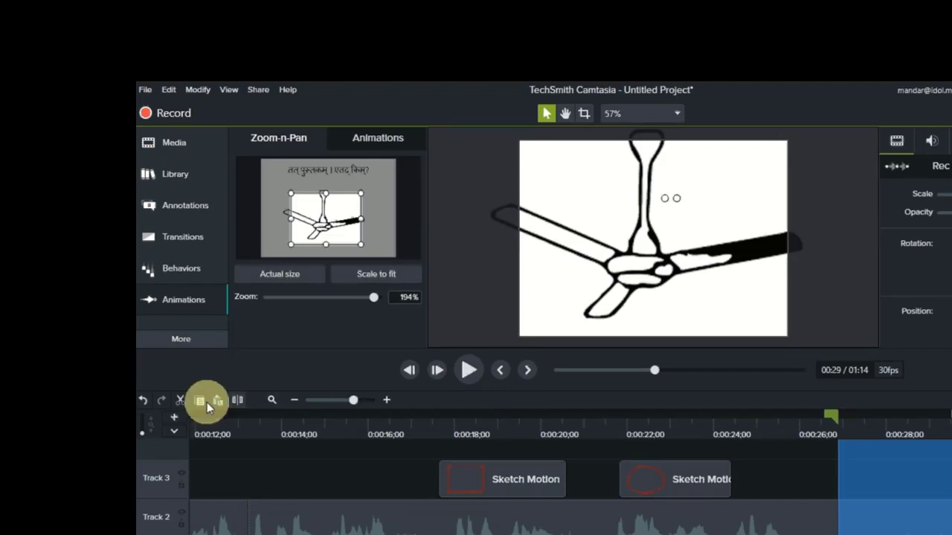
click(182, 401)
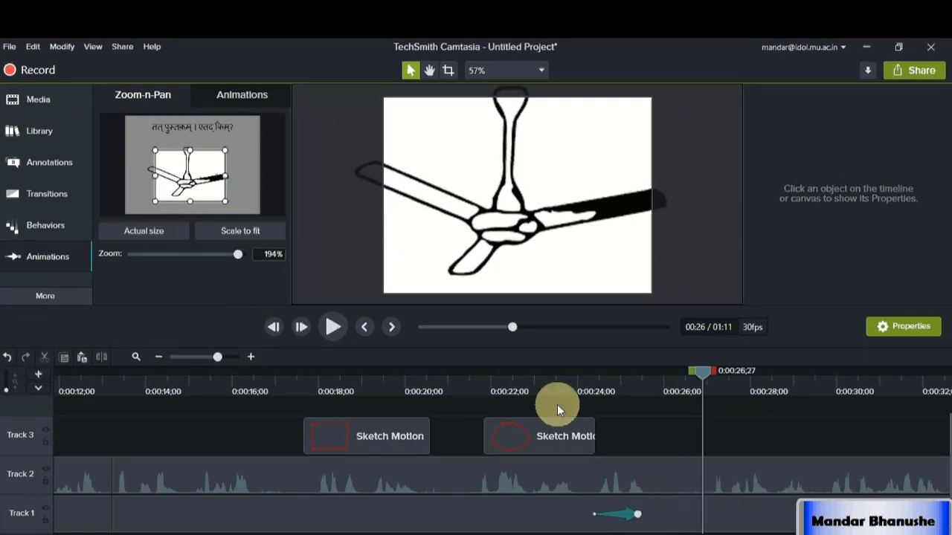
- Add a 308% Zoom-n-Pan at 0:00:26;27 framing the words तत् पुस्तकम् on the fan slide, and replay it from 0:00:24;09
drag(189, 175, 178, 140)
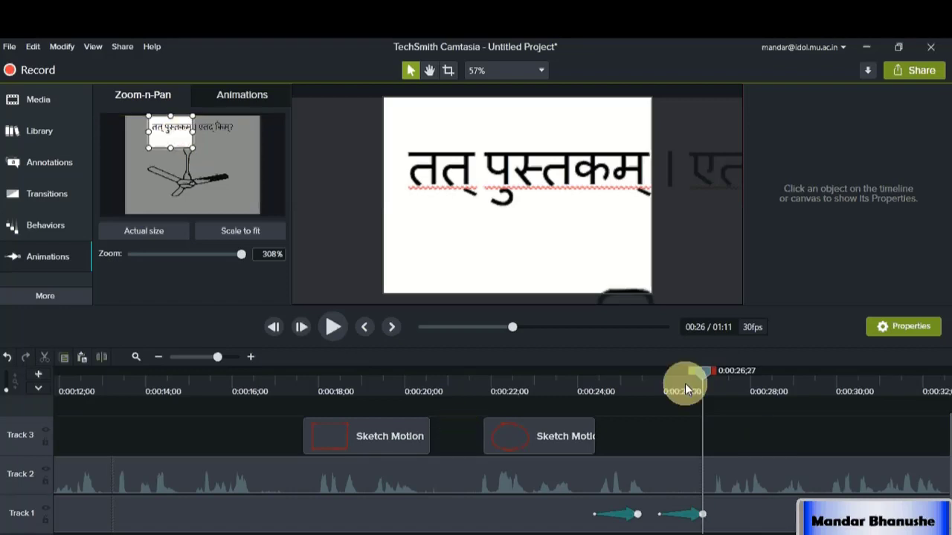
drag(700, 370, 590, 386)
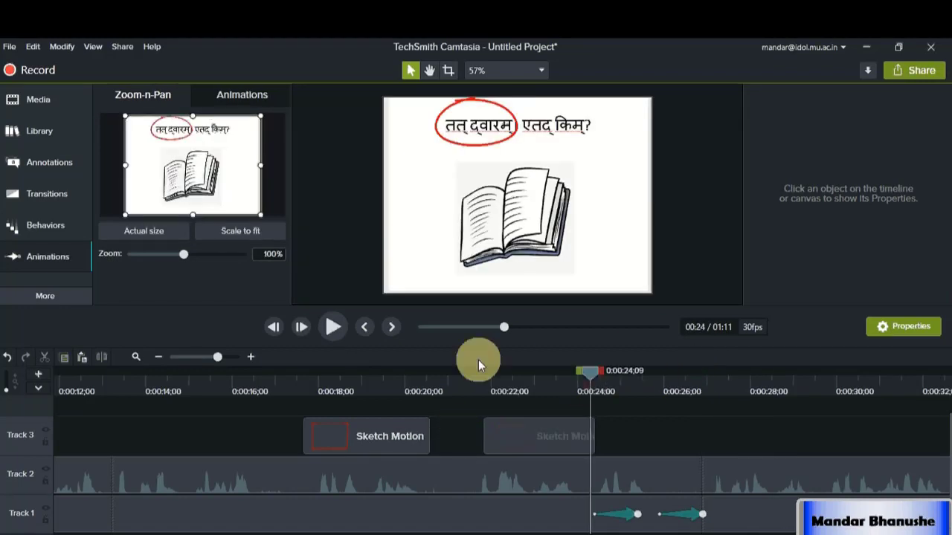
click(333, 327)
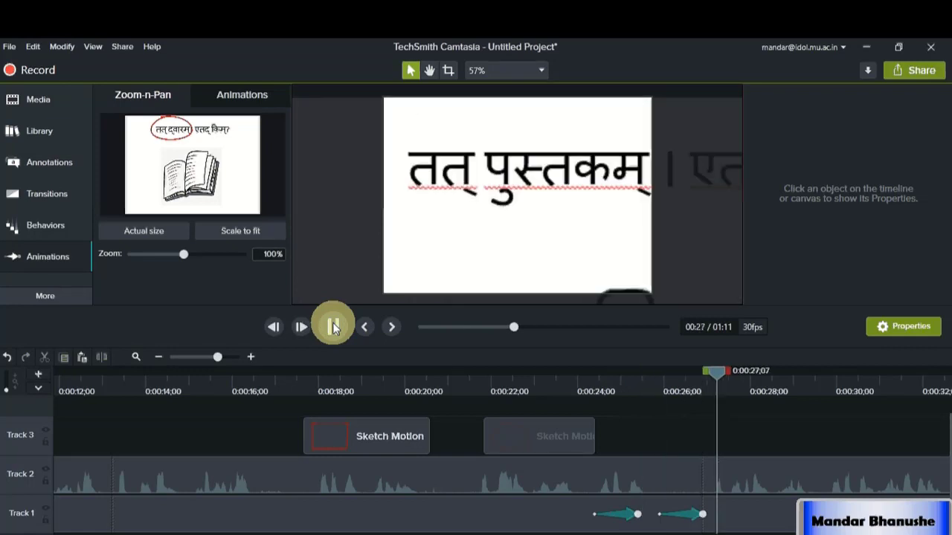
click(333, 327)
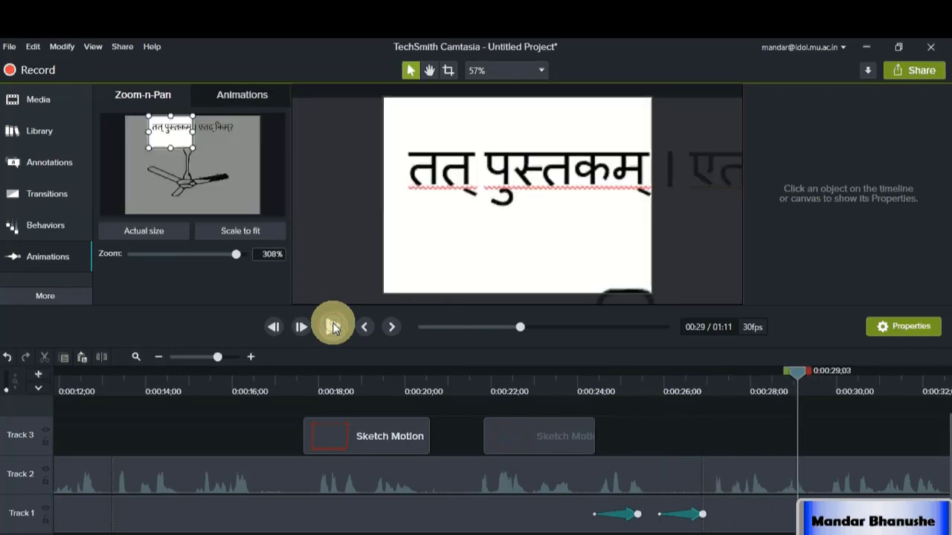
click(333, 327)
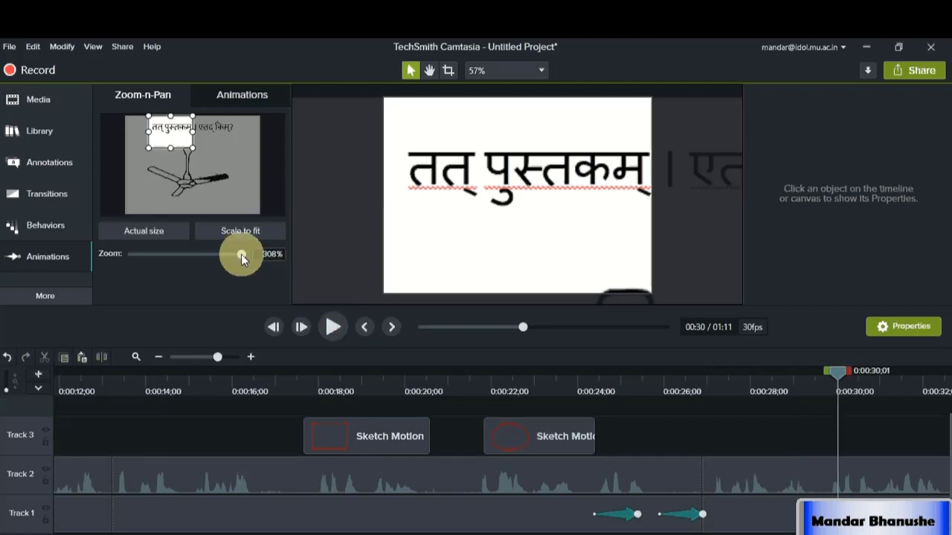
- Add a 100% Zoom-n-Pan at 0:00:30;01 with the frame repositioned over the whole fan slide, and play back the zooms
drag(241, 254, 183, 258)
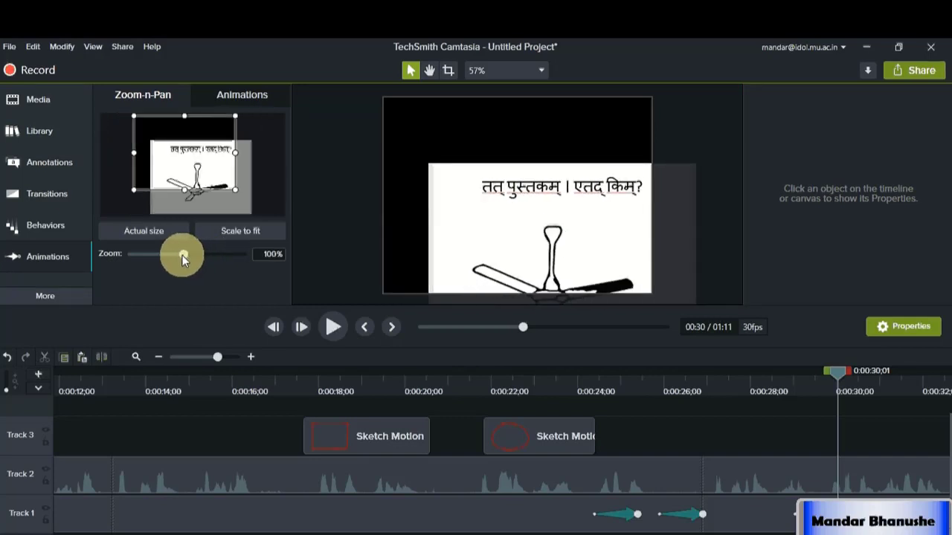
click(207, 185)
mouse_move(208, 185)
mouse_down()
mouse_move(221, 200)
mouse_move(203, 175)
mouse_move(224, 203)
mouse_move(213, 198)
mouse_up()
drag(835, 369, 395, 376)
click(334, 328)
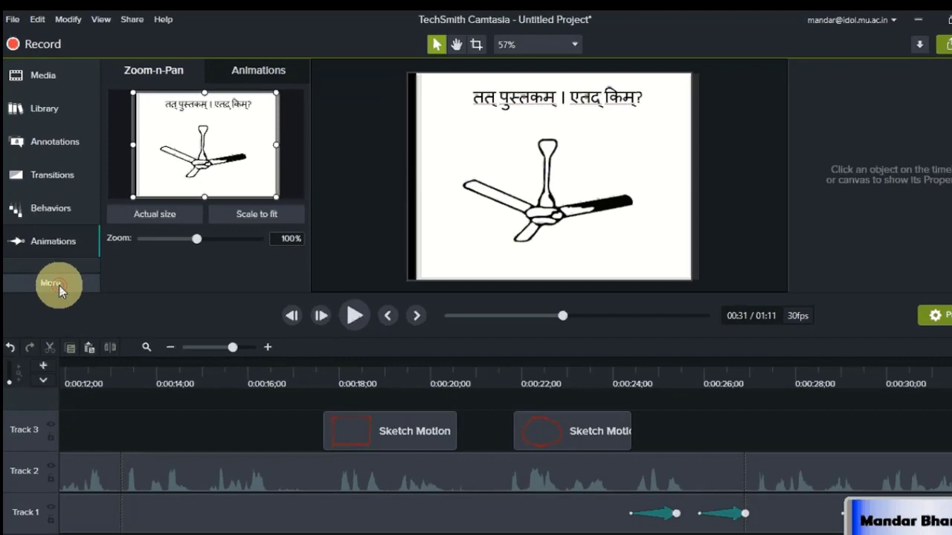
- Look through the Cursor Effects library, including the highlight, magnify and spotlight effects and the Left Click effects
click(52, 301)
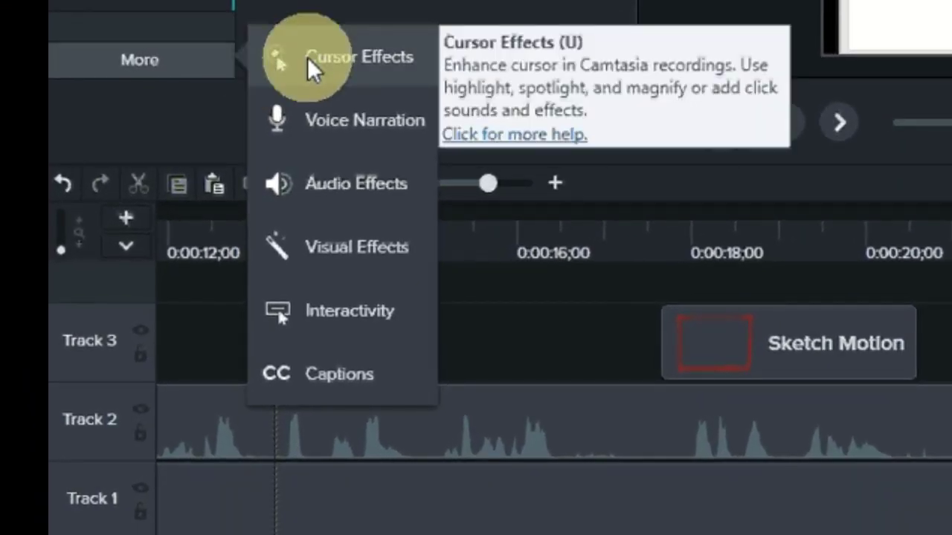
click(307, 57)
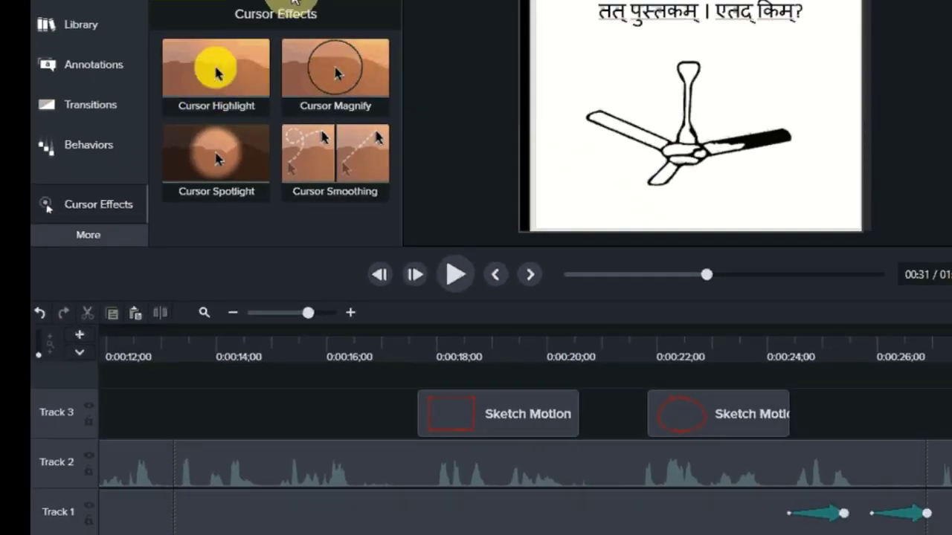
scroll(268, 7, down, 3)
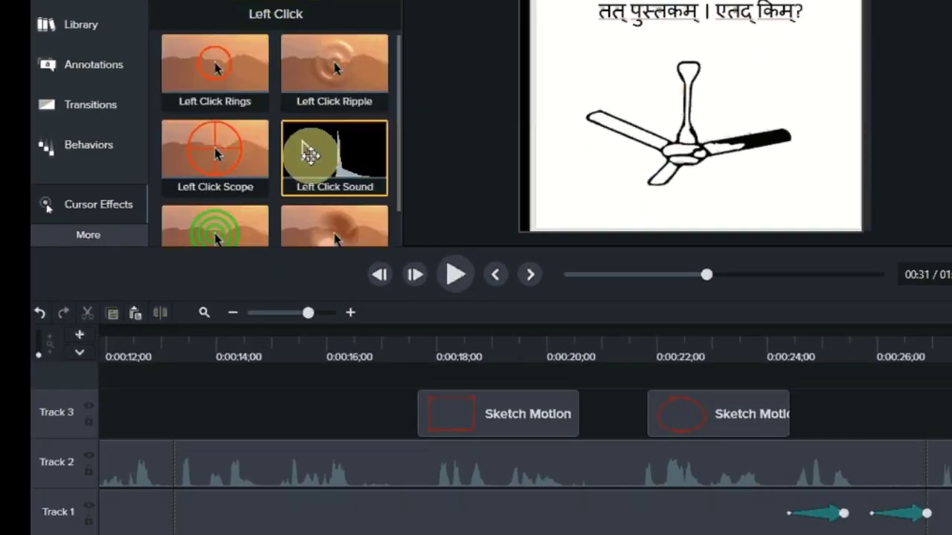
scroll(383, 212, down, 2)
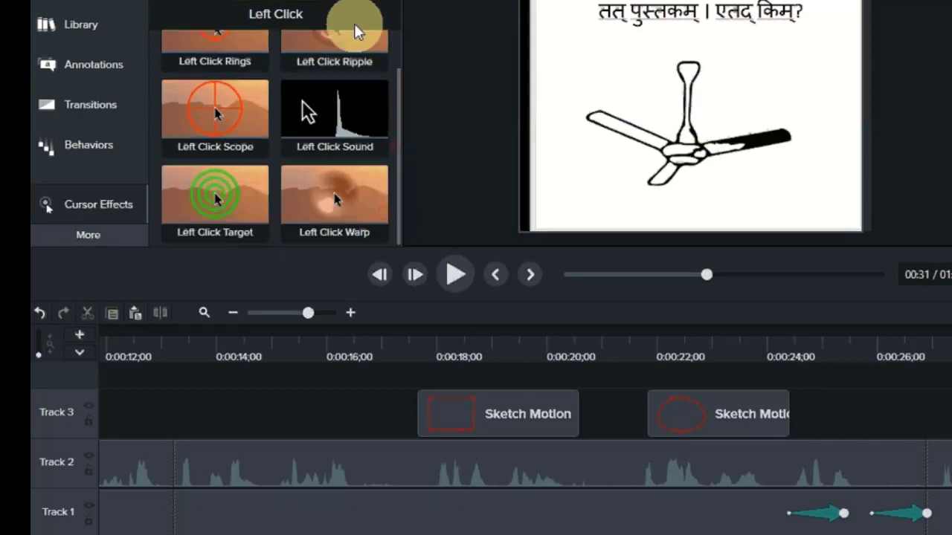
scroll(360, 6, down, 3)
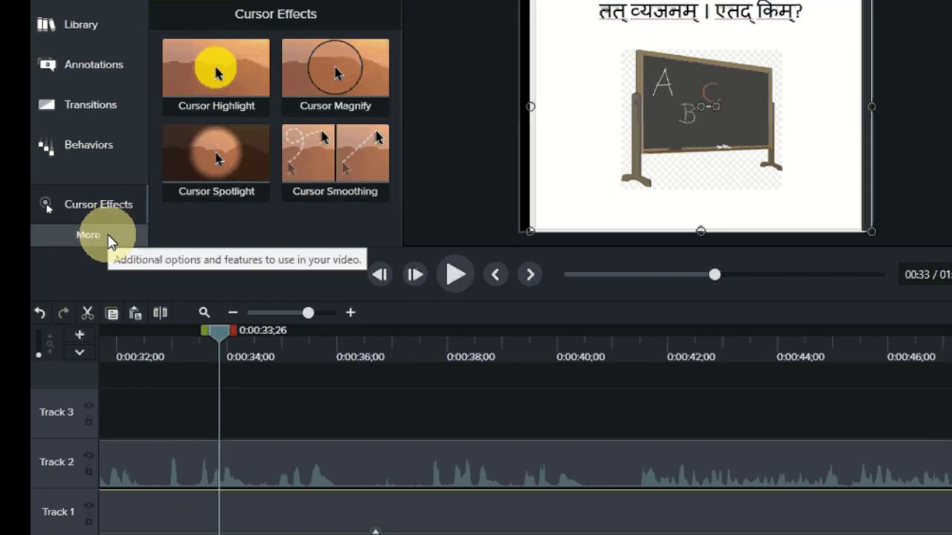
- Look through the Audio Effects and Visual Effects libraries, and open the Interactivity quiz options
click(109, 237)
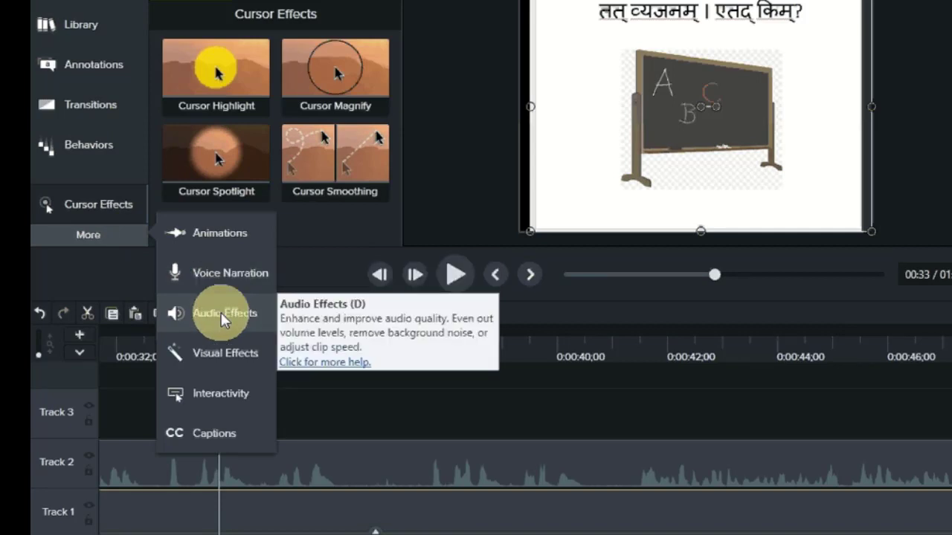
click(221, 313)
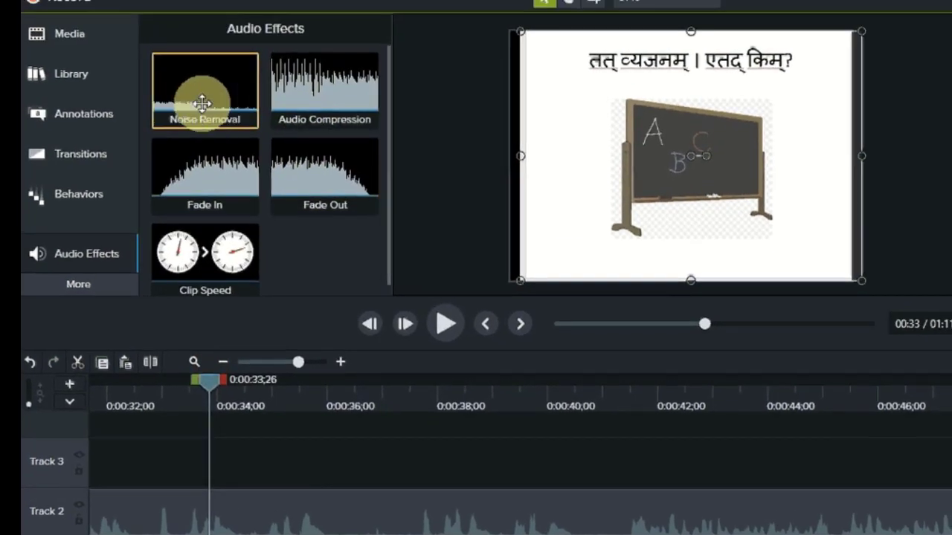
drag(202, 102, 117, 382)
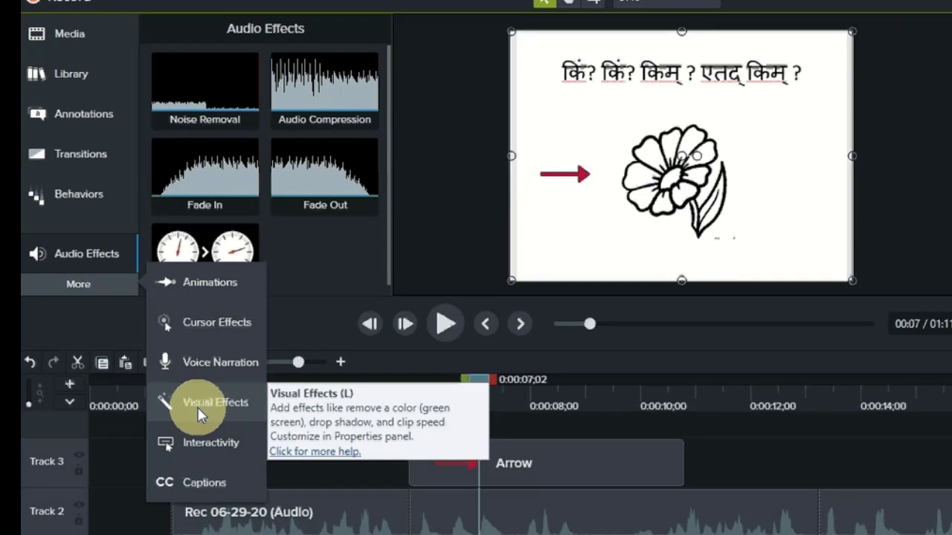
click(197, 407)
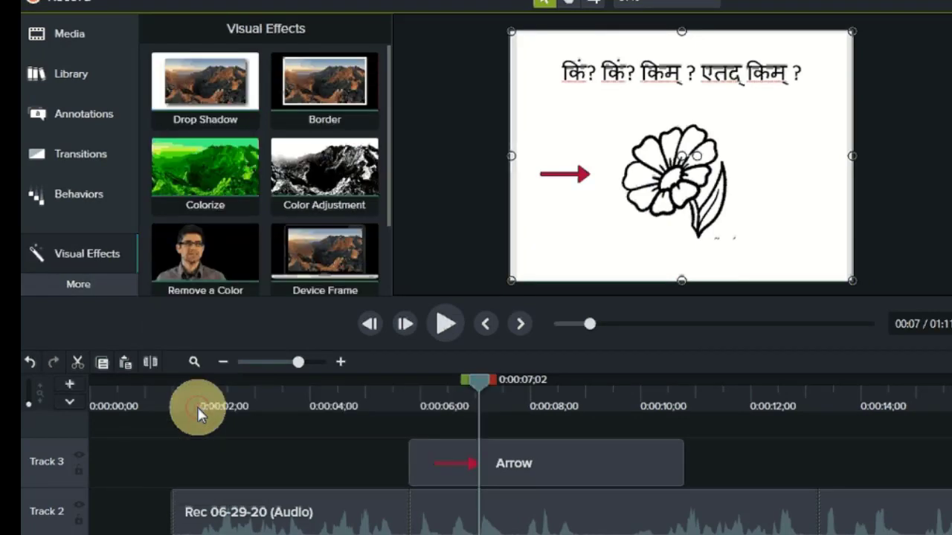
scroll(362, 246, down, 3)
click(93, 289)
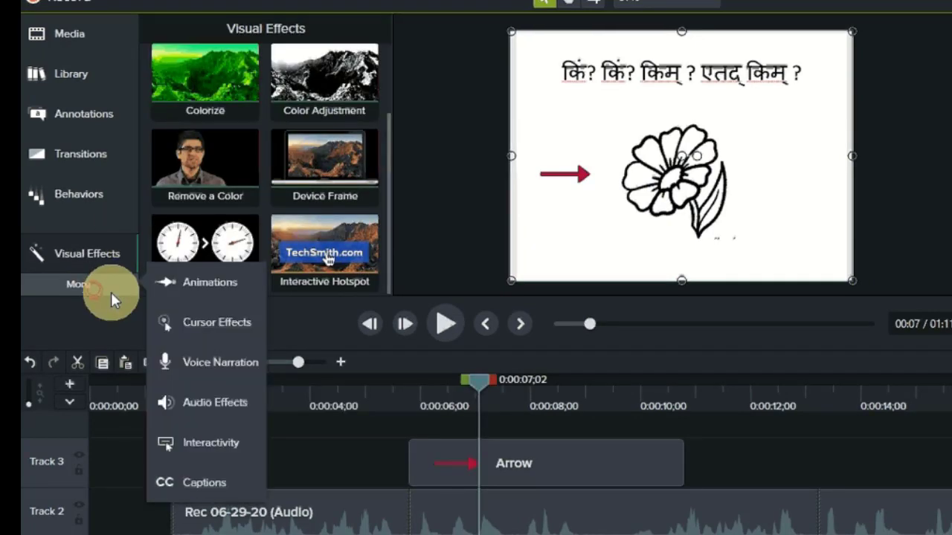
click(231, 444)
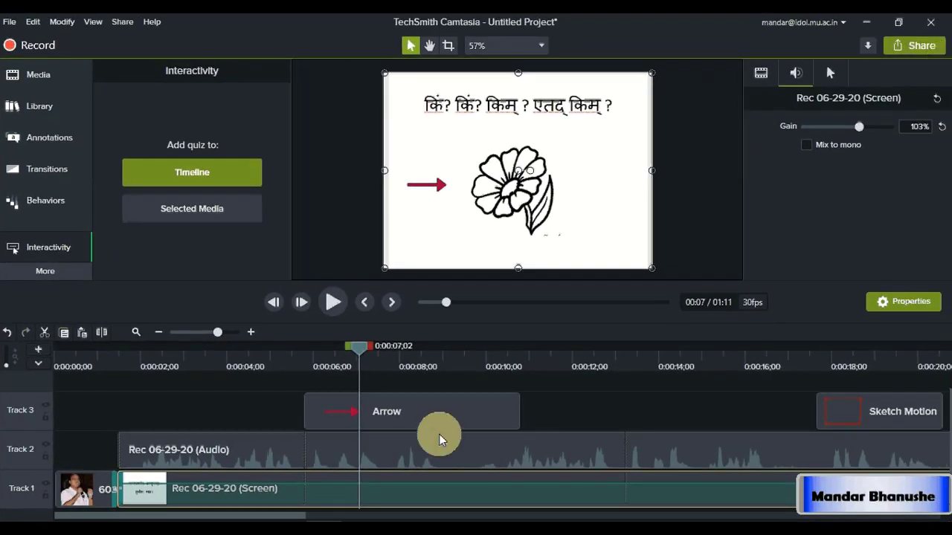
- Export the project to a local file with the MP4 only (up to 720p) preset, named Test, in the Videos folder
click(917, 47)
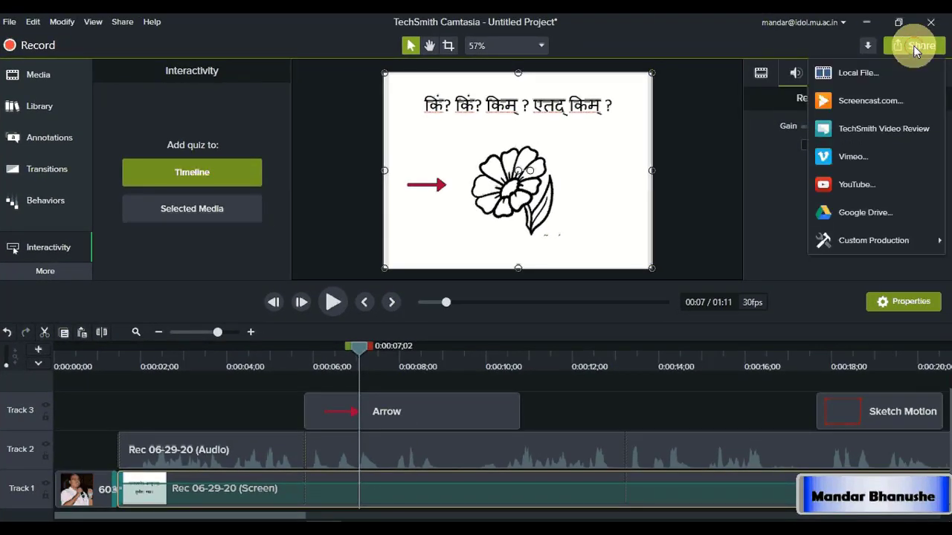
click(855, 72)
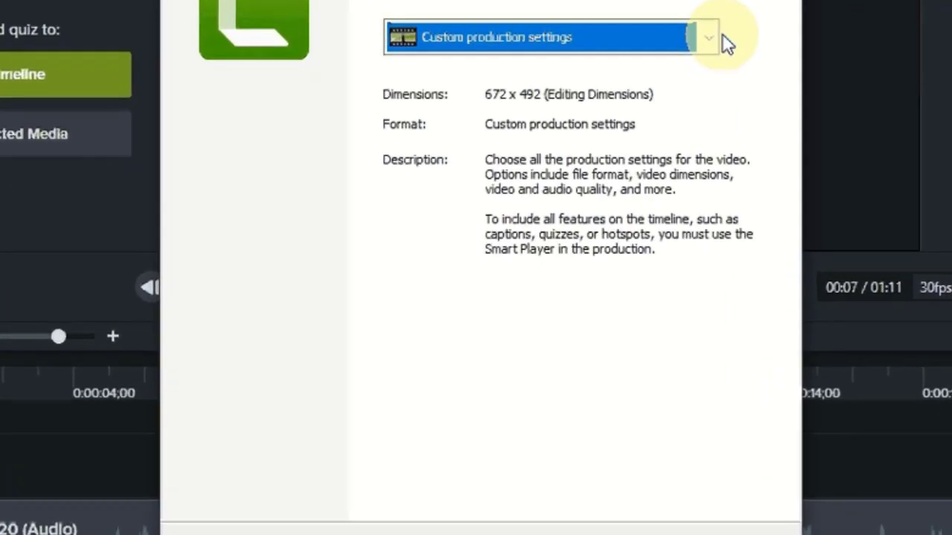
click(610, 148)
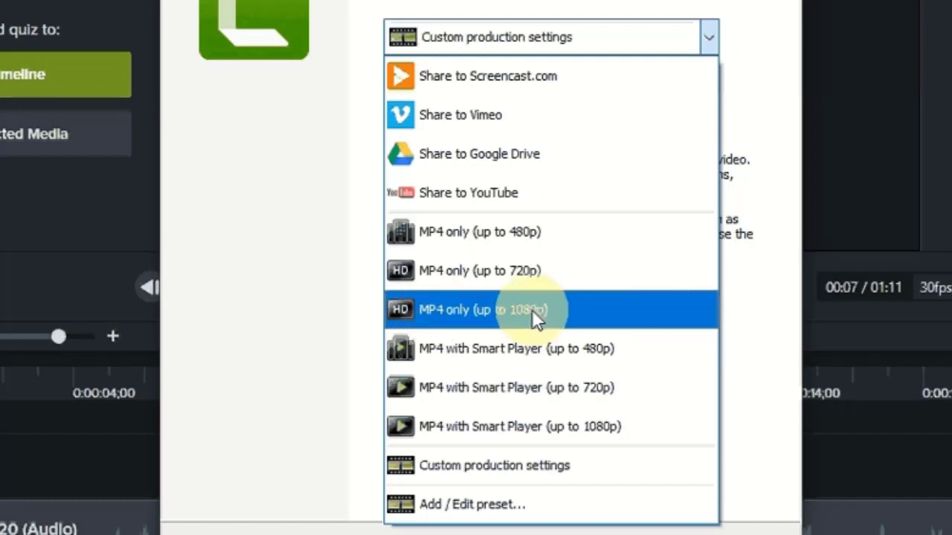
click(553, 276)
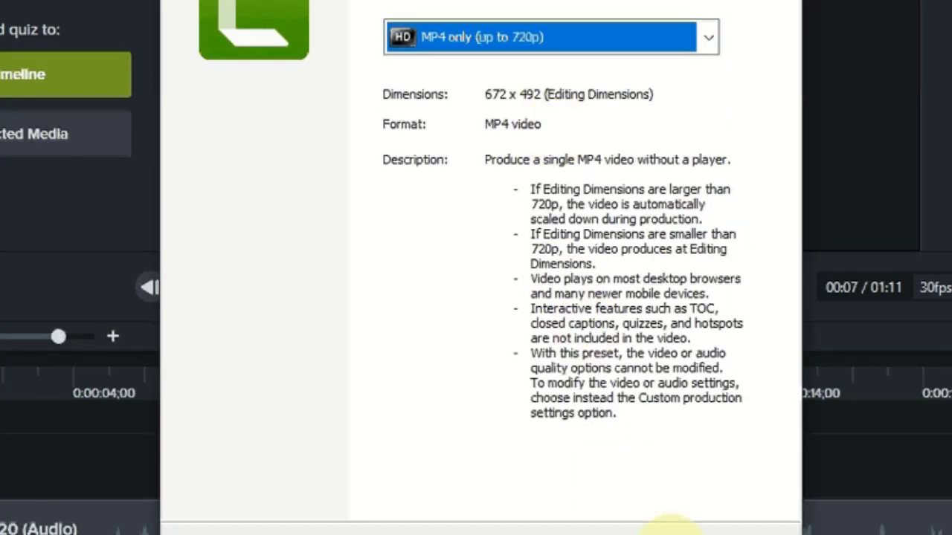
click(669, 529)
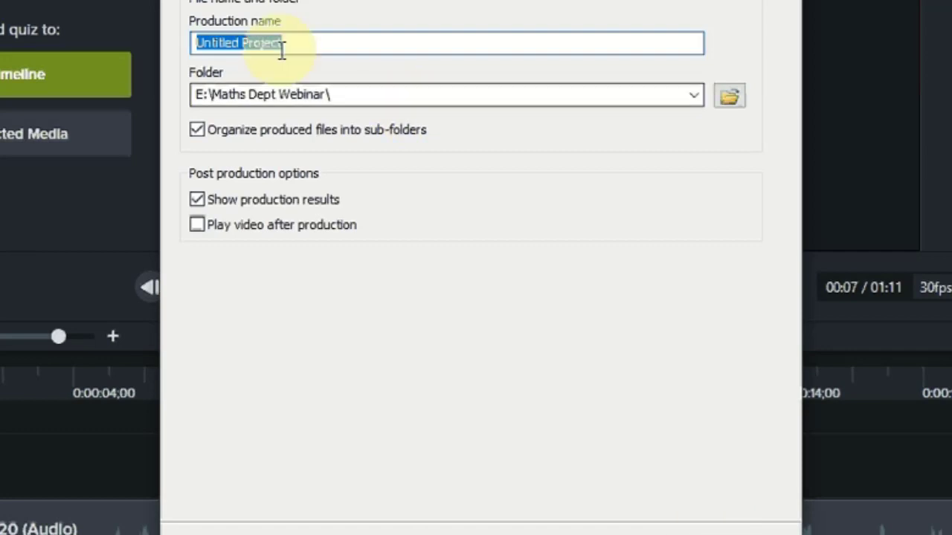
text(Test)
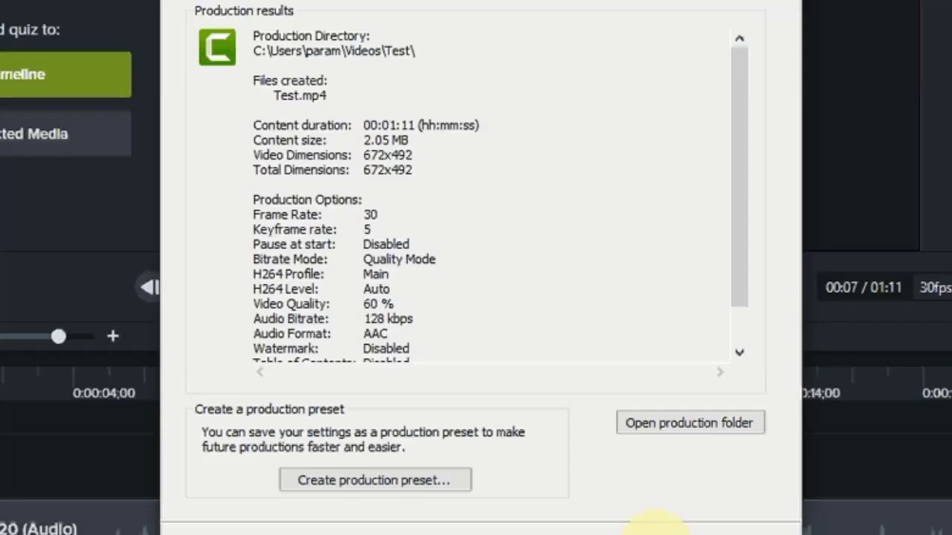
click(648, 529)
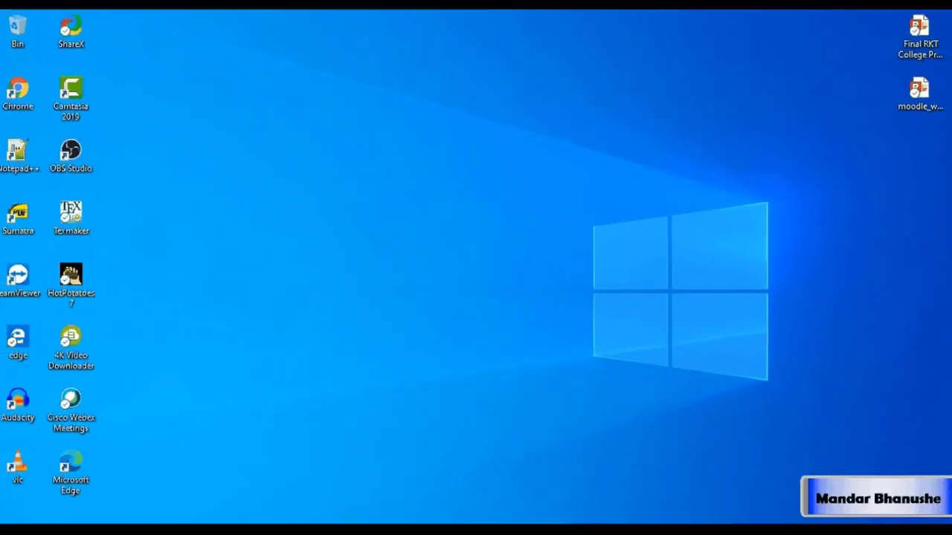
- Switch to File Explorer, open the Test folder inside Videos, and play the exported Test video
click(900, 33)
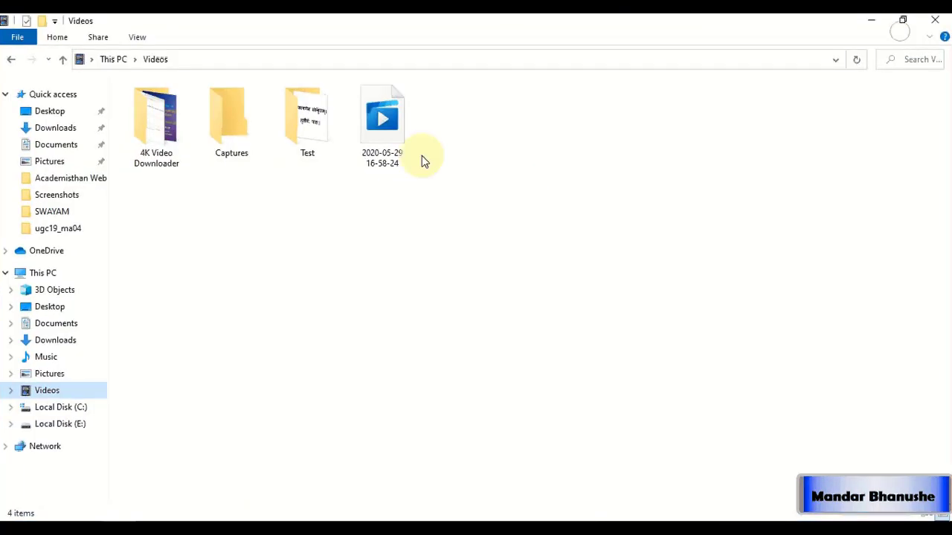
double_click(308, 121)
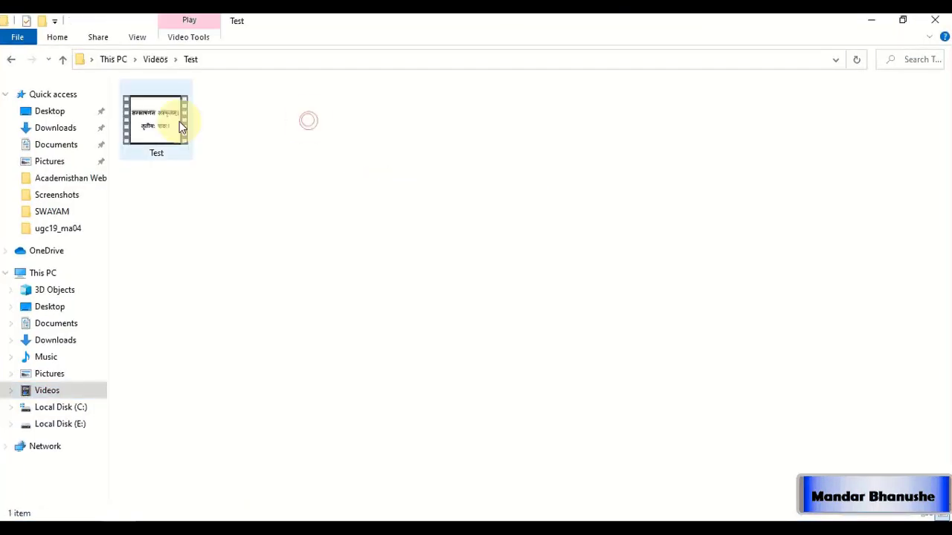
click(173, 126)
double_click(173, 122)
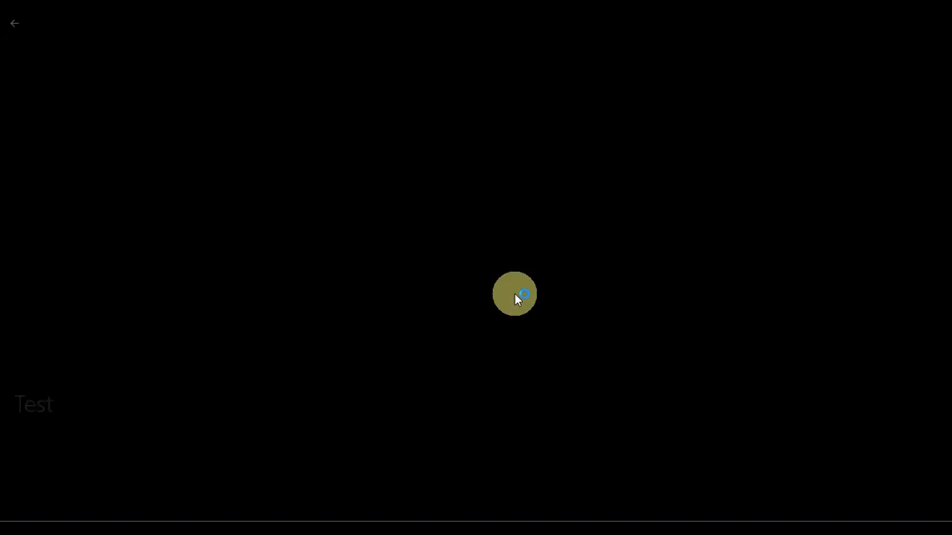